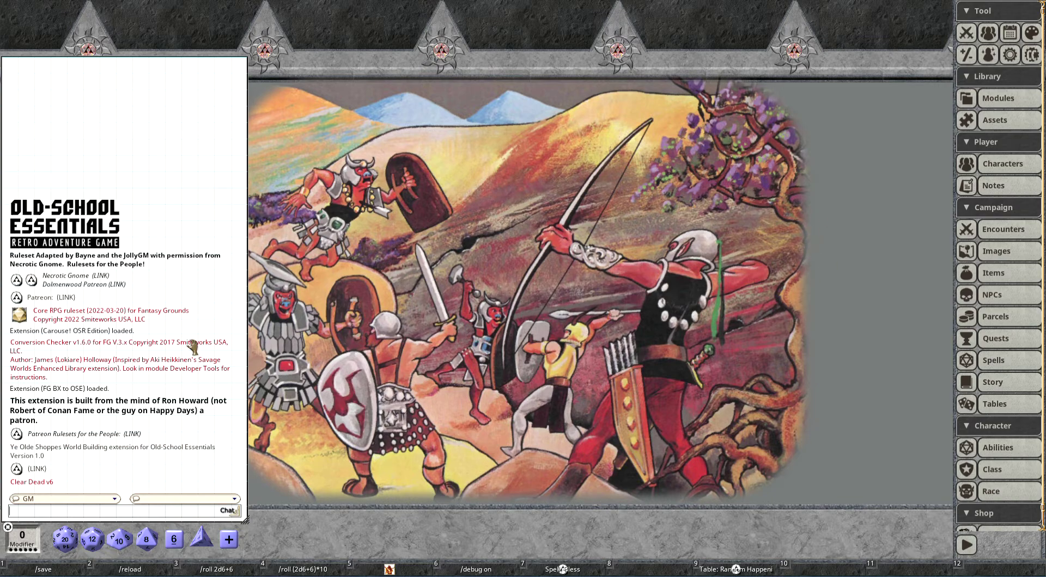
Open the character list and create a new blank character sheet
click(1016, 164)
click(663, 370)
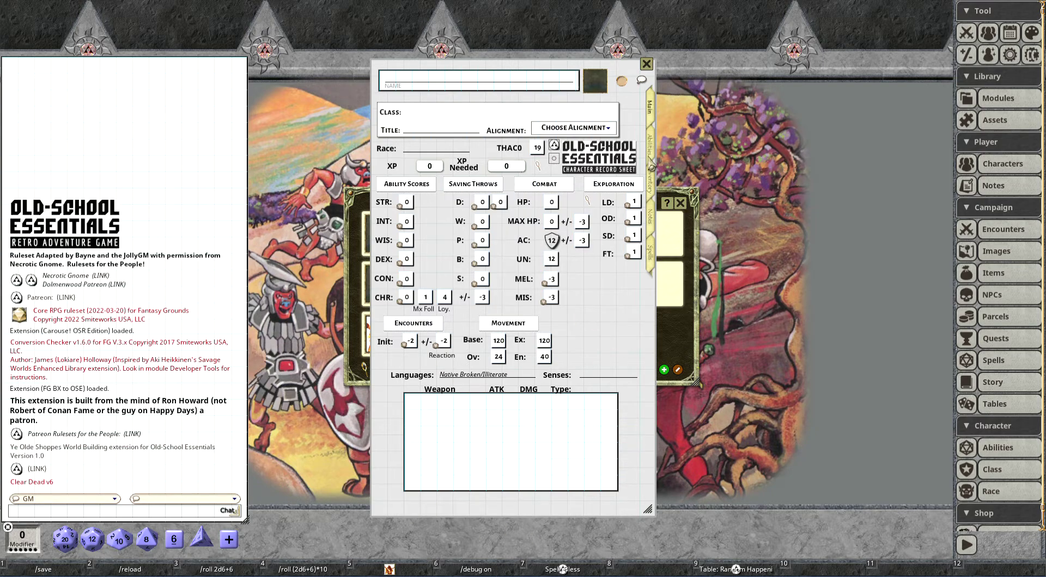
Review the Phase Elf race entry beside the character sheet and close it along with the race list
click(1009, 492)
click(674, 328)
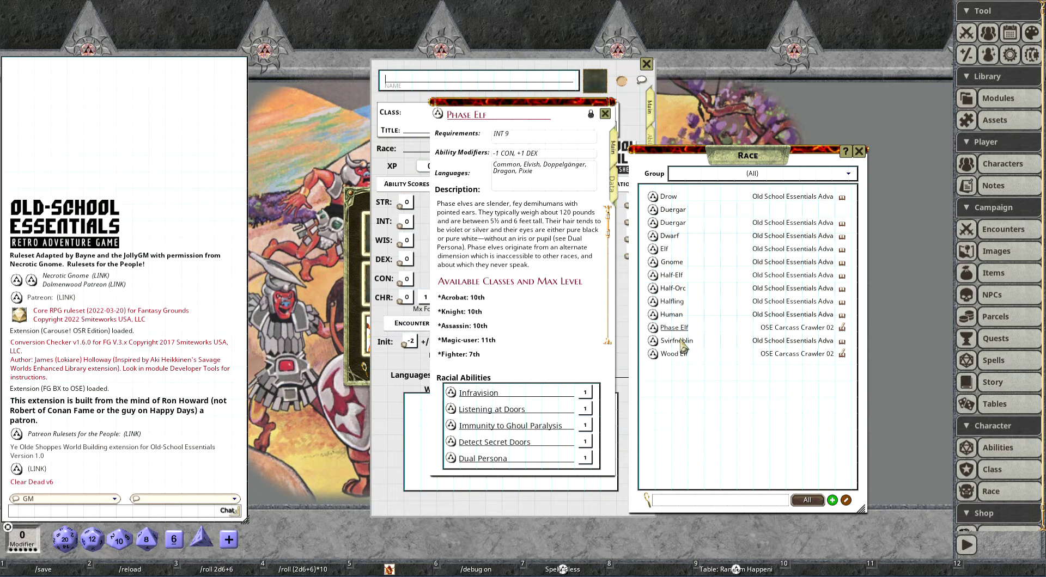
drag(575, 118, 191, 123)
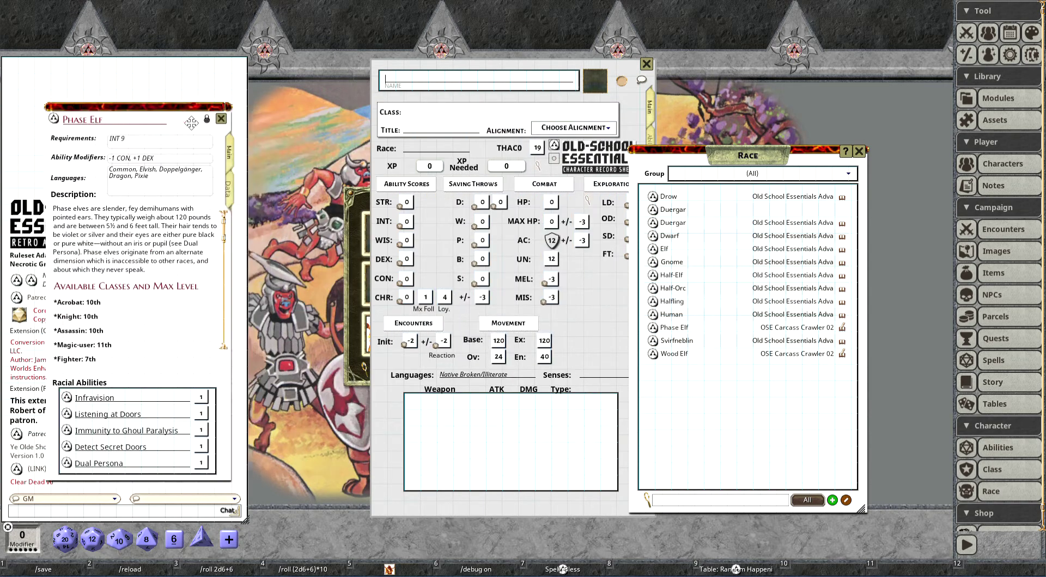
click(860, 152)
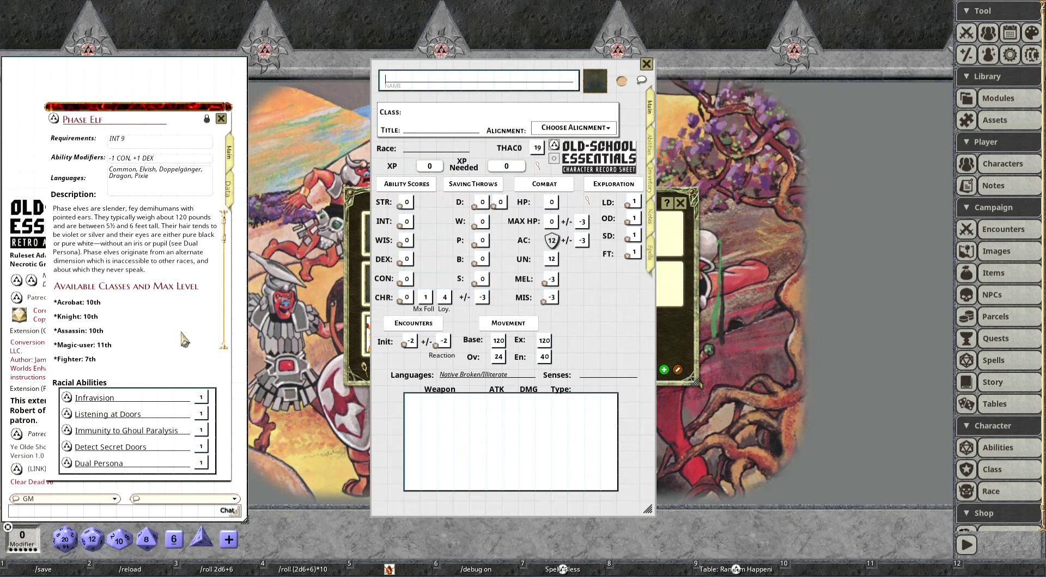
click(221, 119)
Review the Barkskin spell record from the spell library and close it along with the spell list
scroll(1012, 485, down, 1)
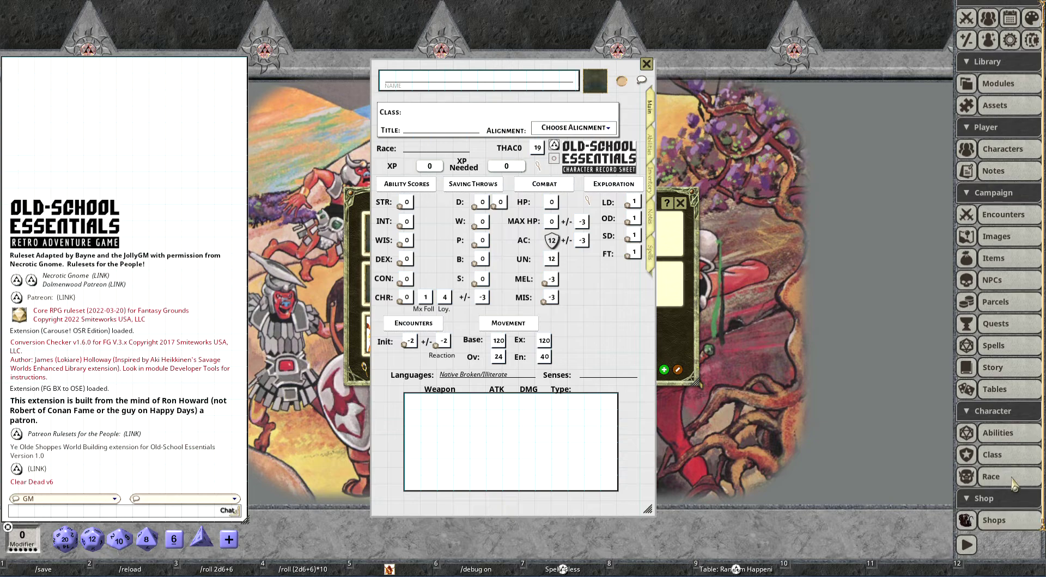
click(993, 345)
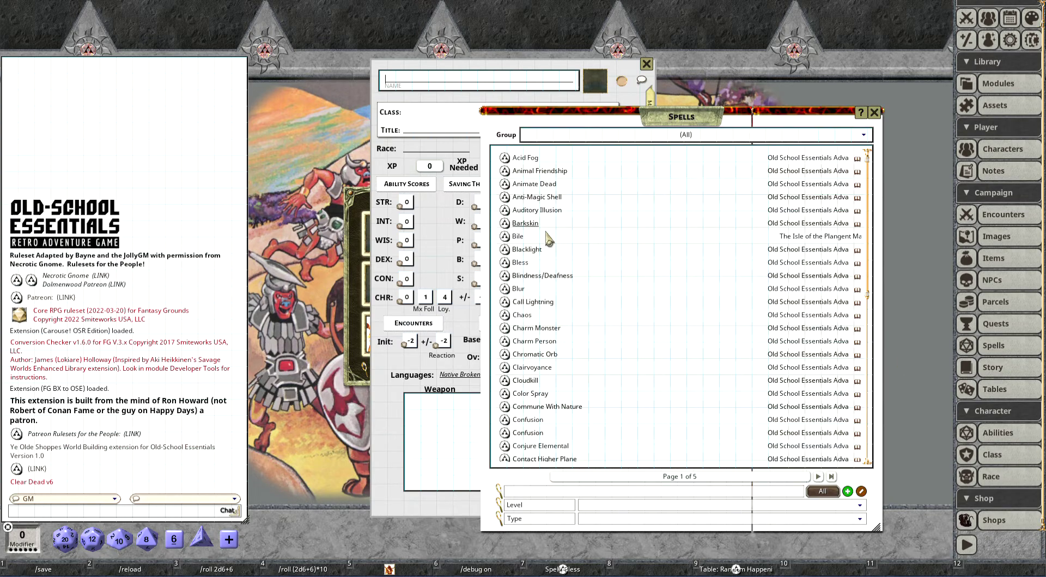
click(520, 223)
drag(529, 172, 179, 177)
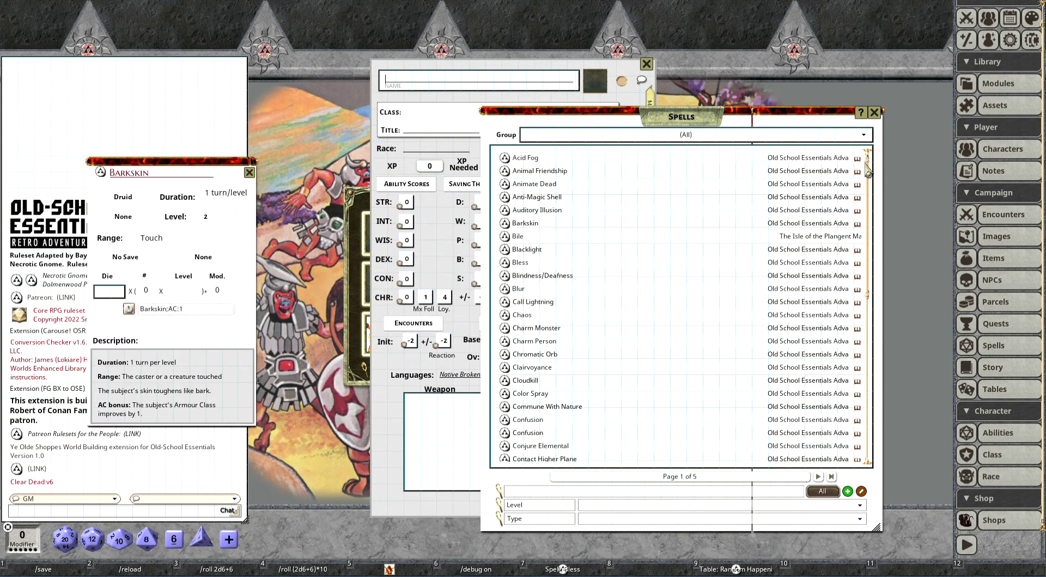
click(874, 113)
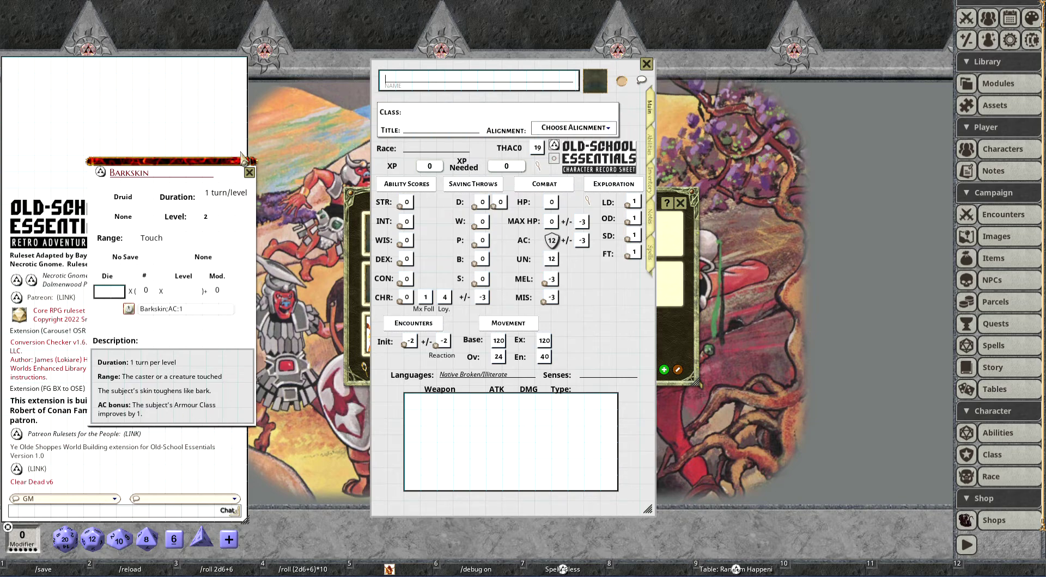
click(249, 173)
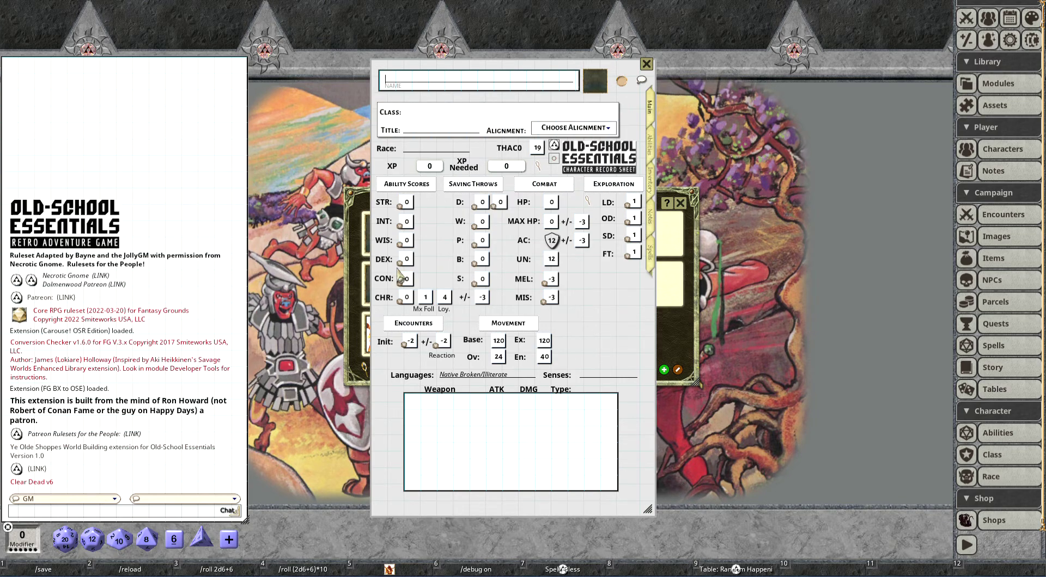
Assign the Magic User class from the class library to the new character sheet
click(656, 269)
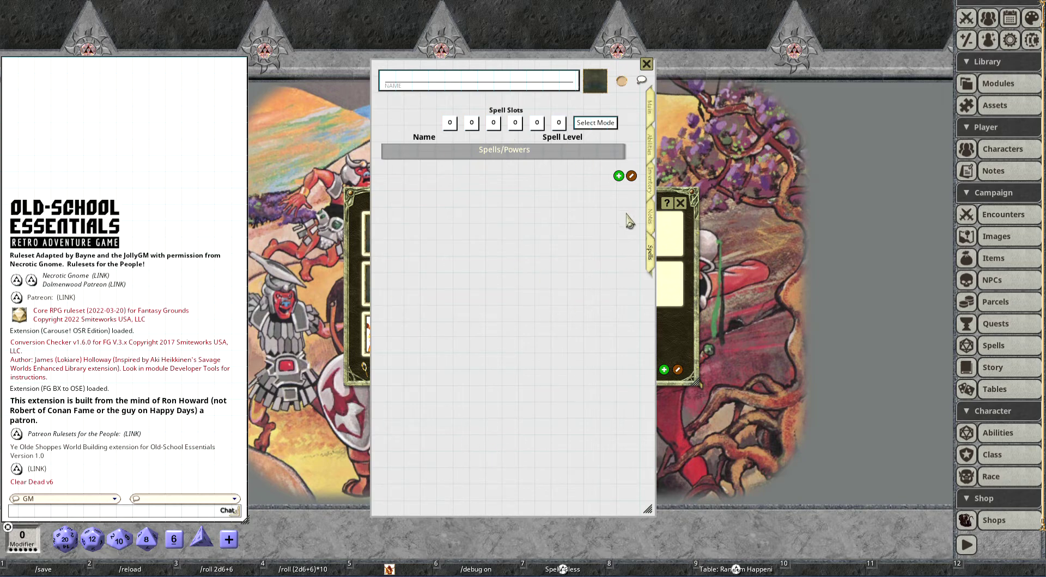
click(652, 116)
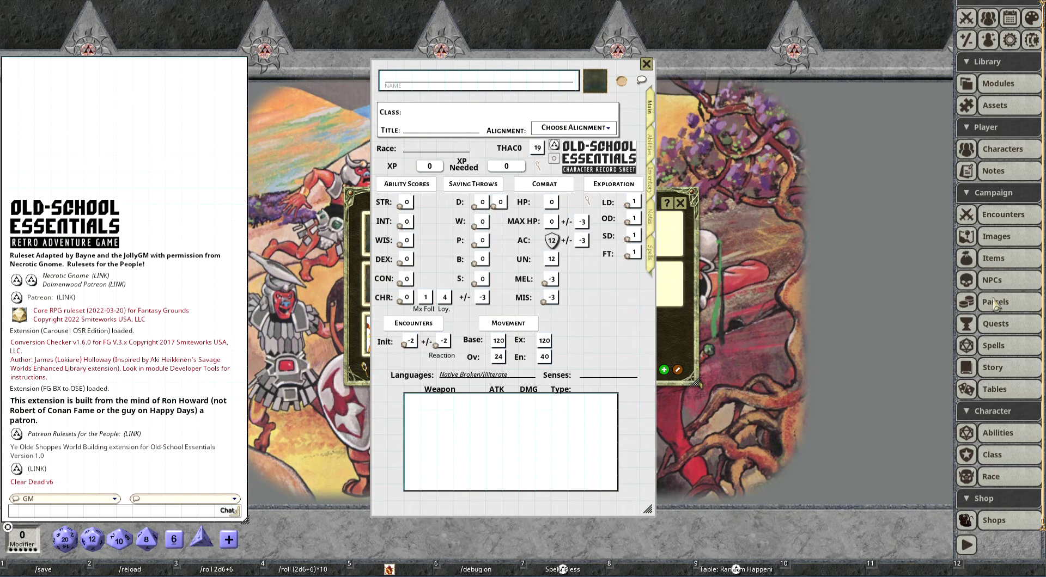
click(1014, 465)
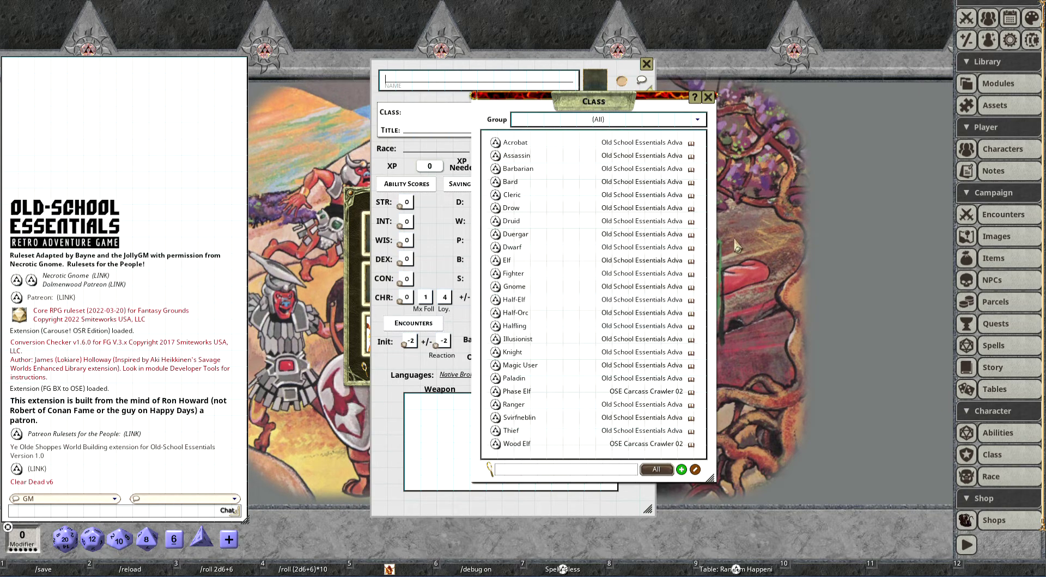
drag(553, 115, 795, 136)
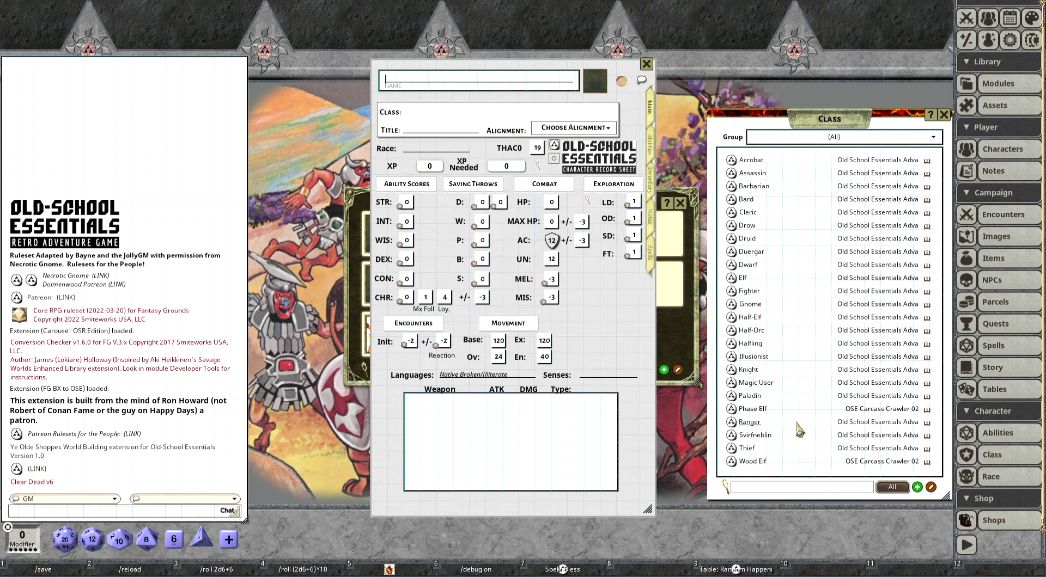
drag(746, 389, 444, 123)
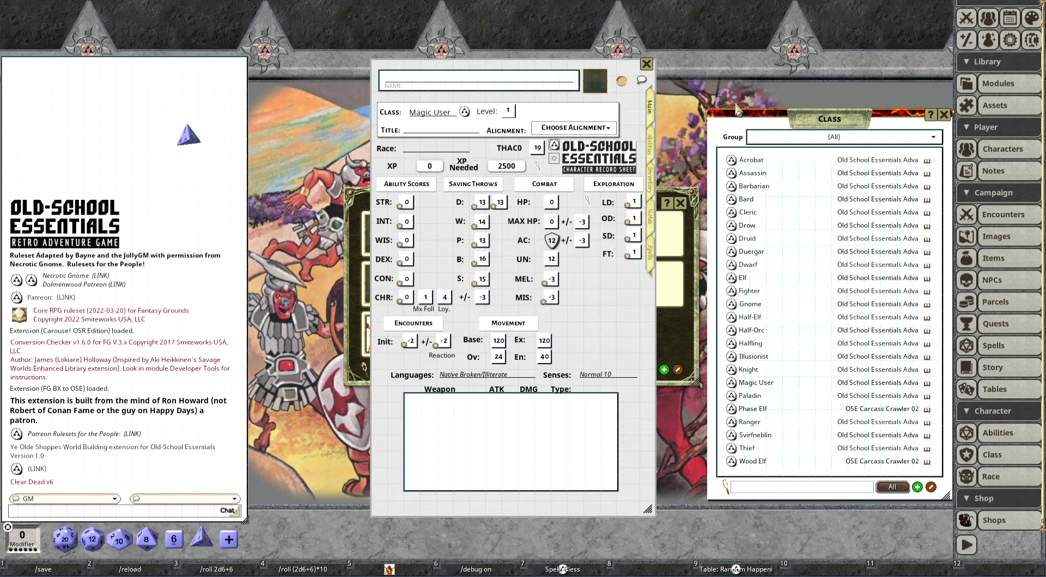
Add a spell group to the character's spells and name it Level 1
click(650, 252)
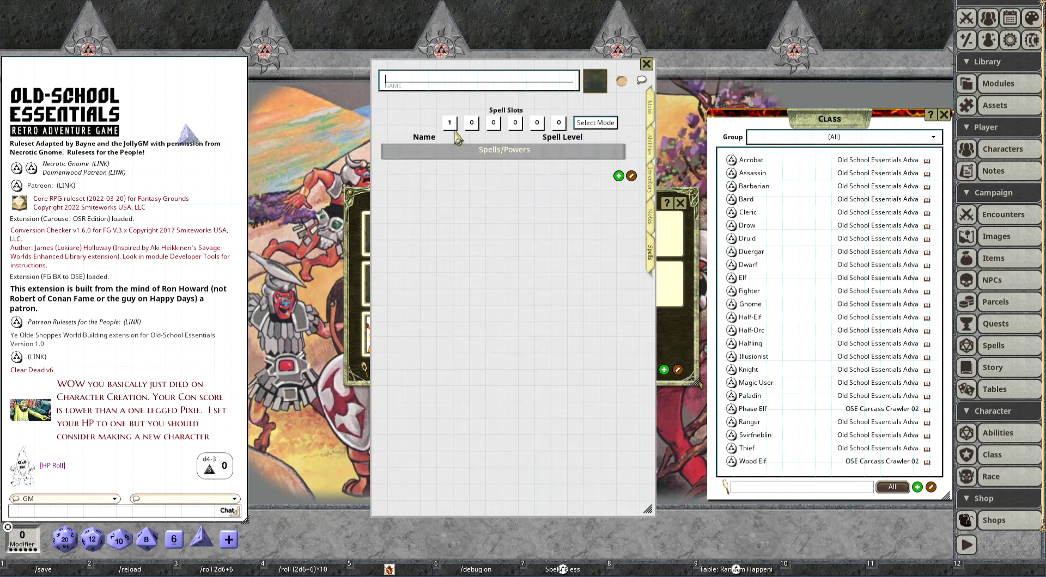
click(621, 179)
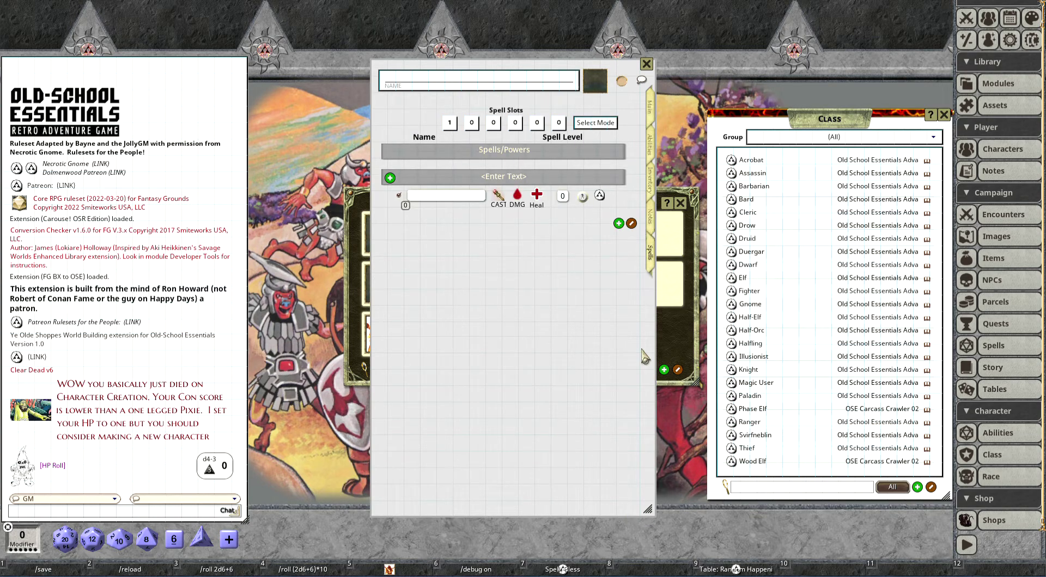
click(631, 223)
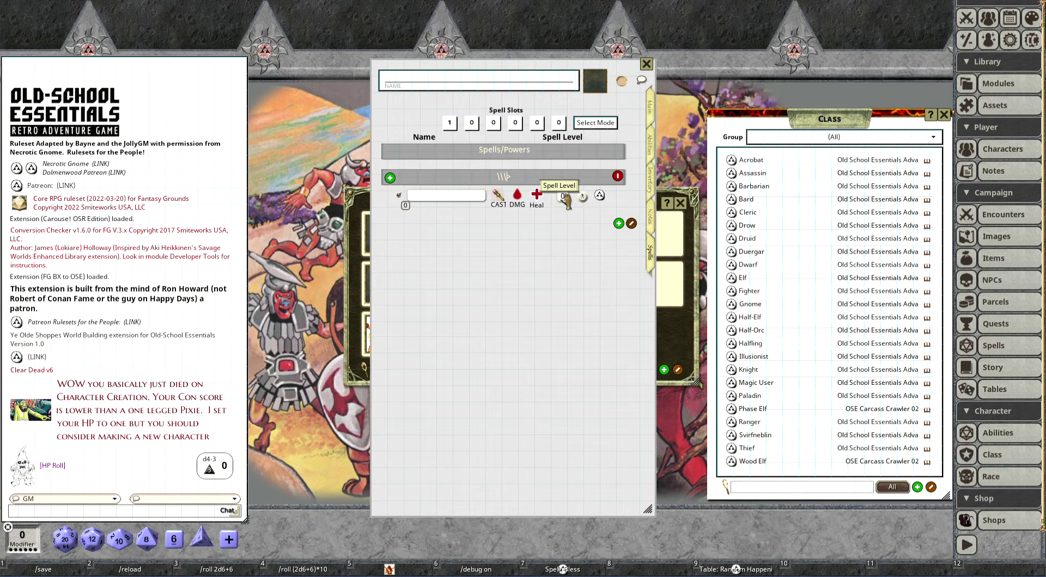
key(shift)
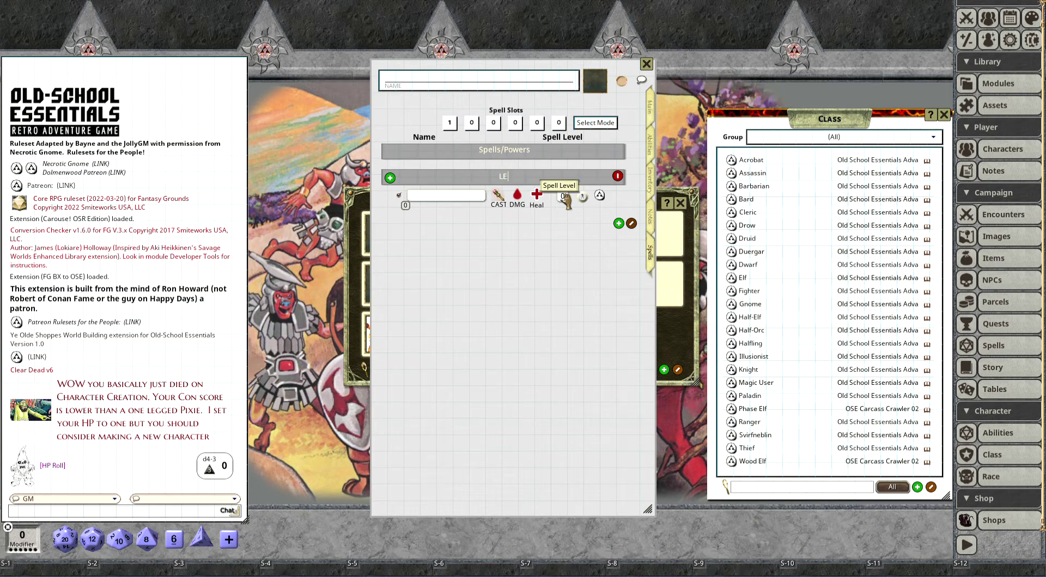
text(vel 1)
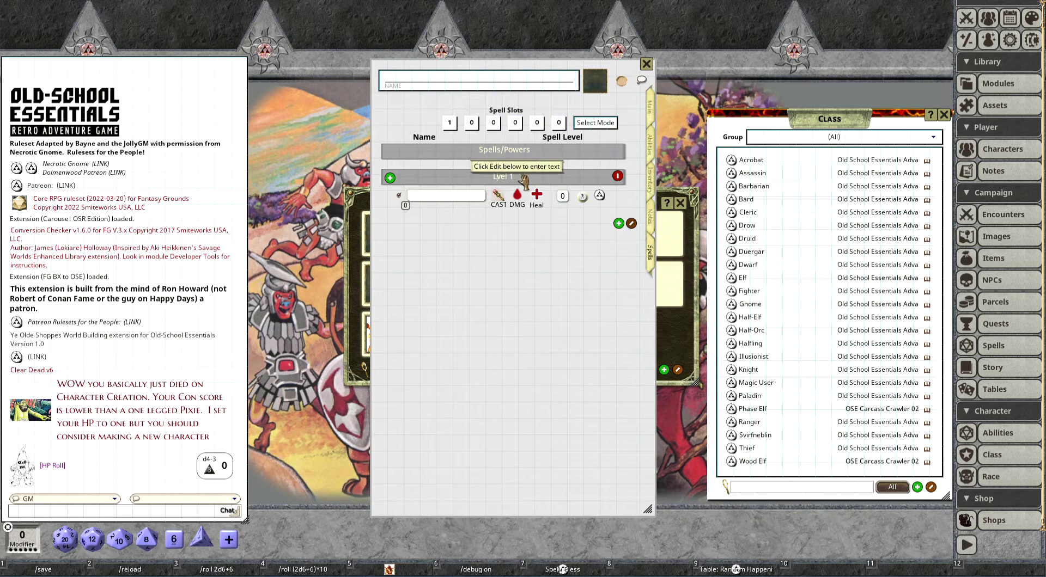
click(632, 224)
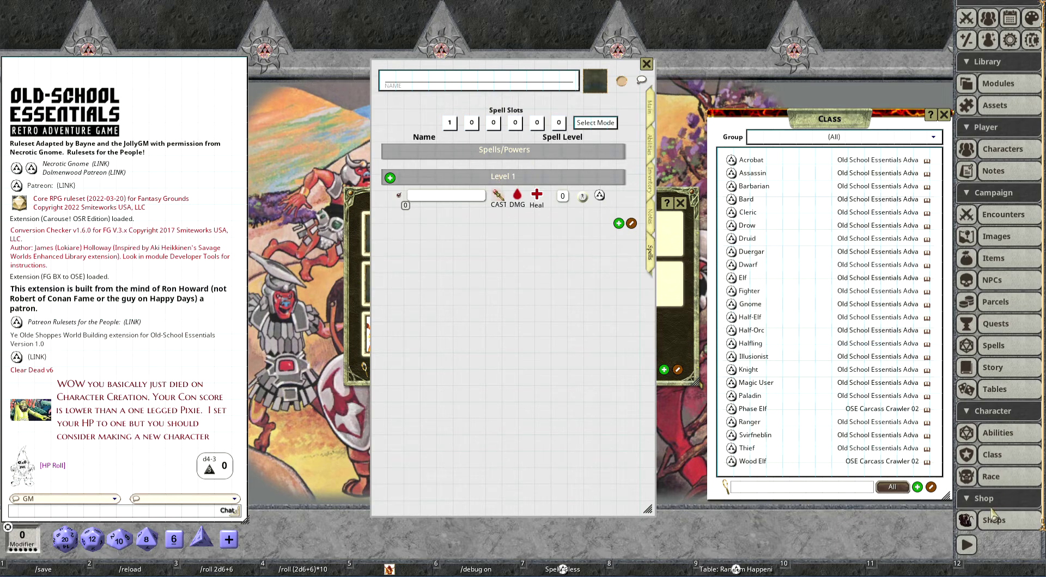
Add Charm Person from the spell library to the Level 1 group and delete the group's blank spell entry
click(994, 348)
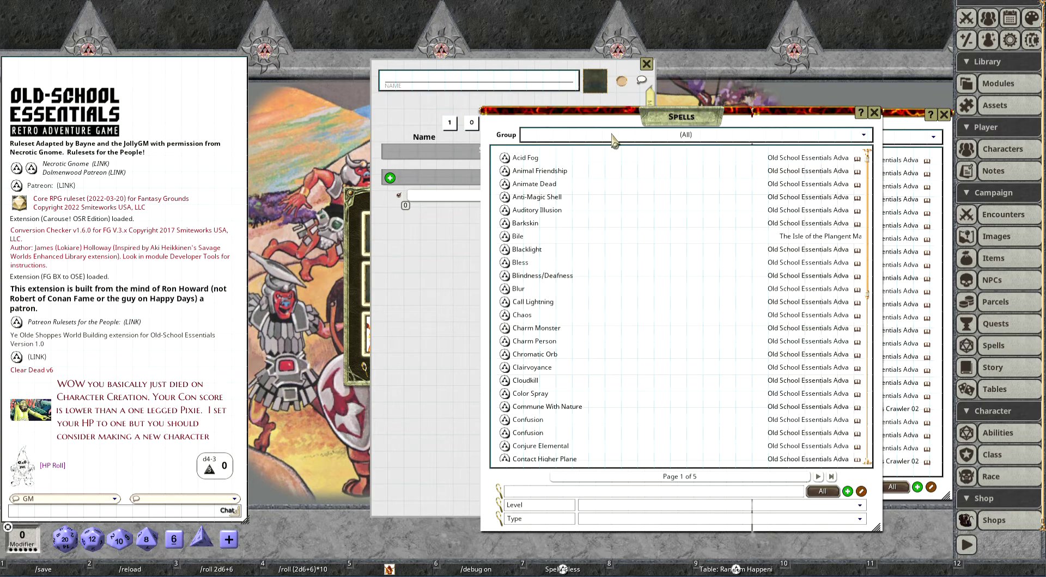
drag(640, 117, 821, 116)
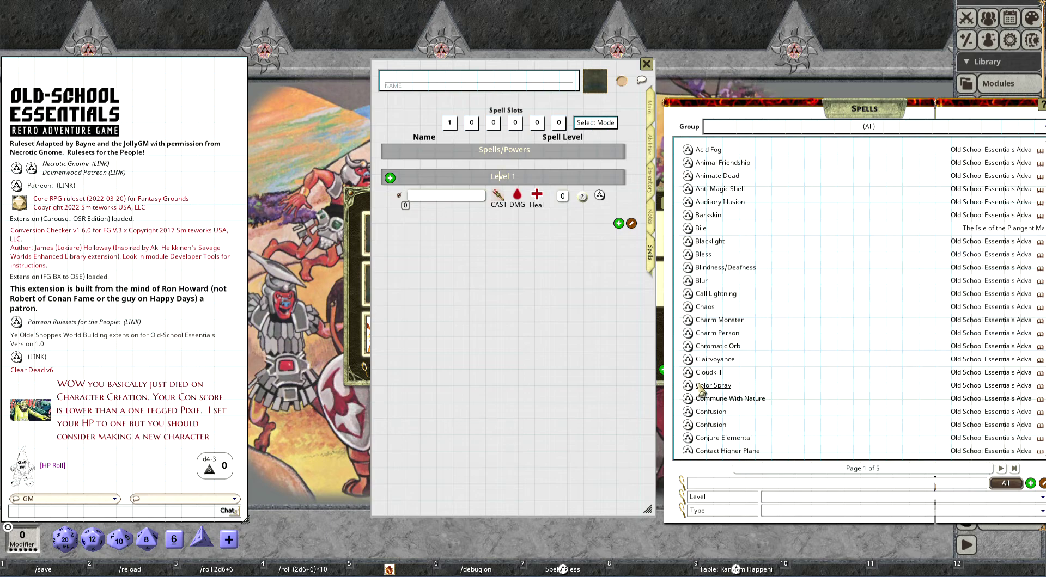
drag(690, 334, 476, 205)
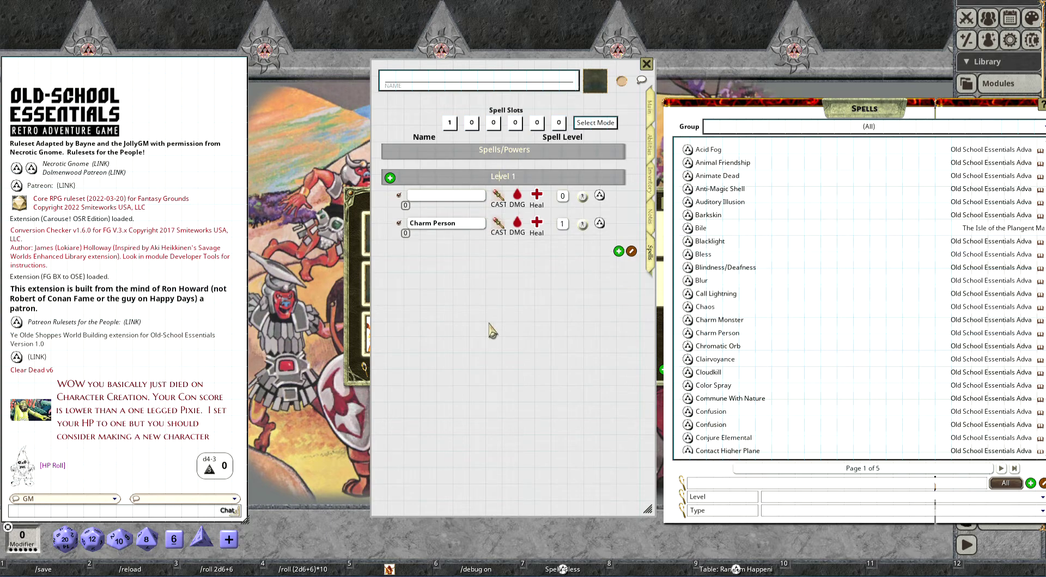
right_click(445, 195)
click(412, 226)
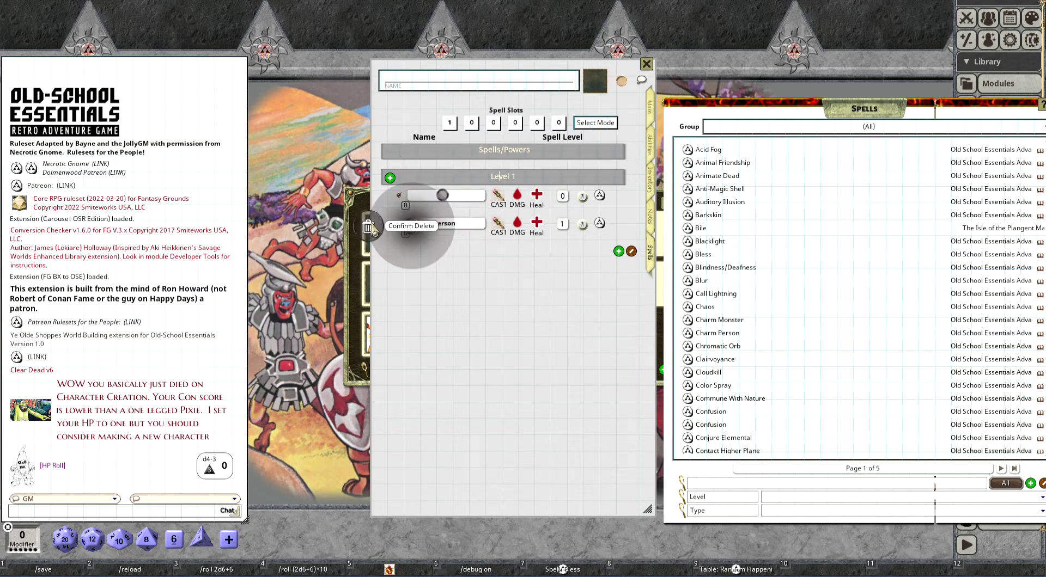
click(368, 227)
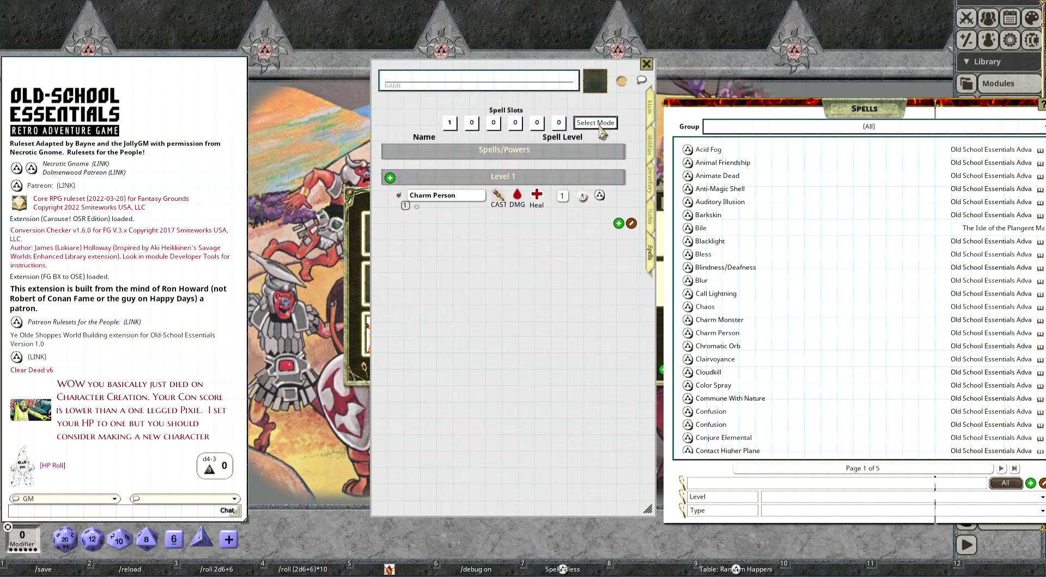
Switch the character's spells to Combat mode and cast Charm Person once
click(599, 123)
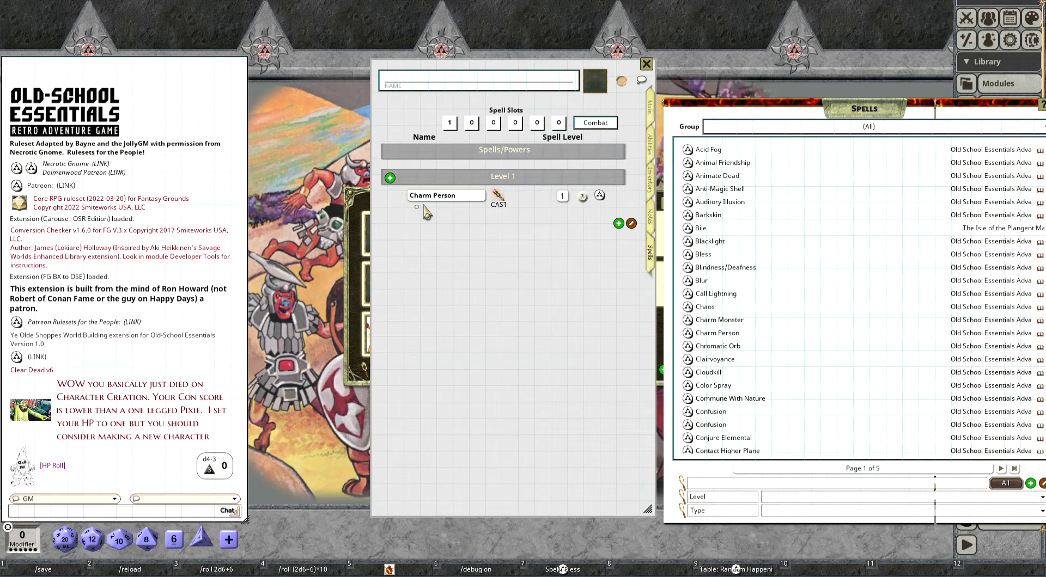
click(497, 200)
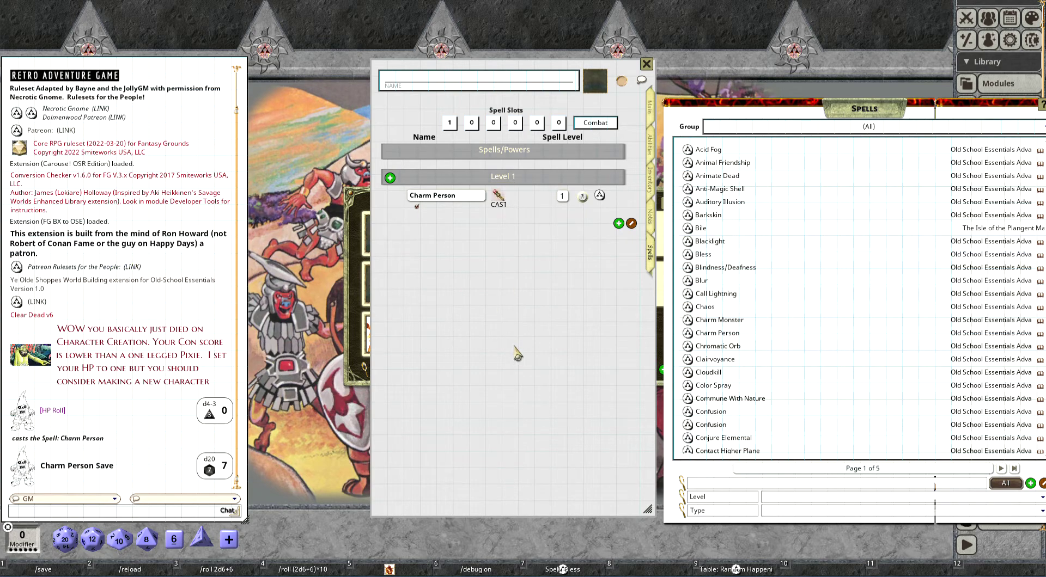
Prepare five uses of Charm Person and cast all five in Combat mode
click(594, 123)
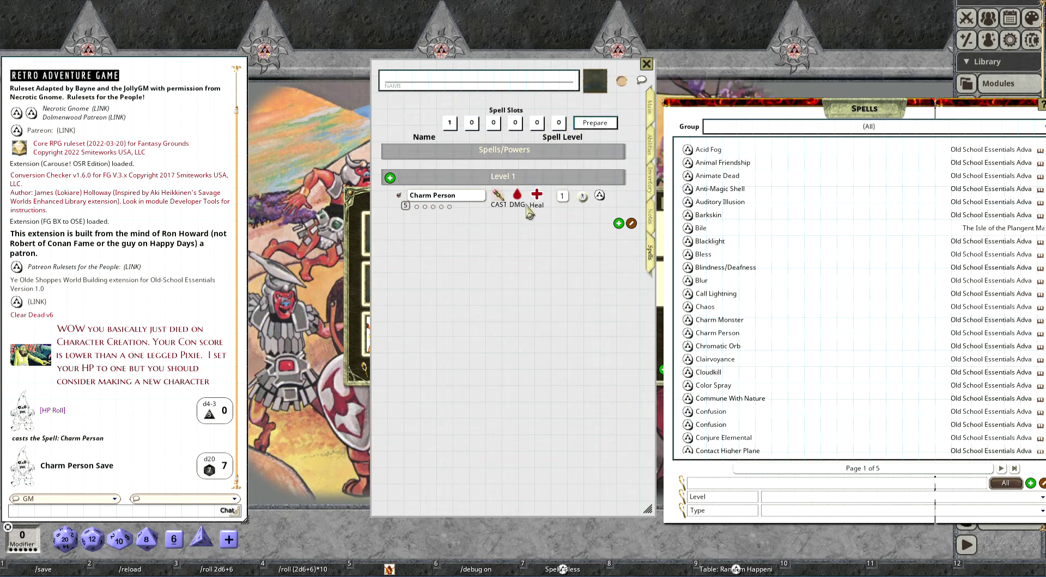
click(609, 124)
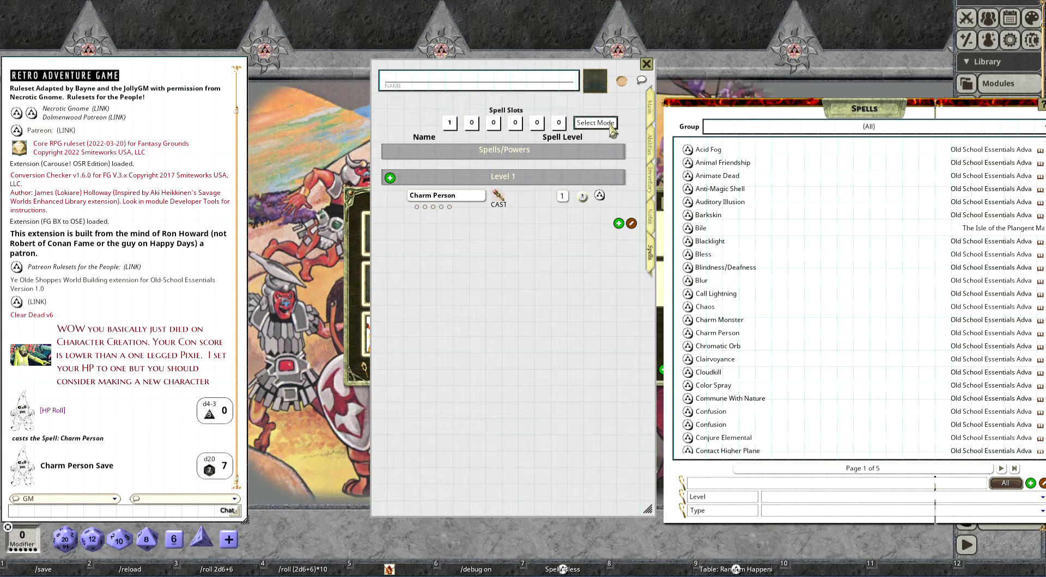
click(609, 124)
click(504, 202)
click(506, 204)
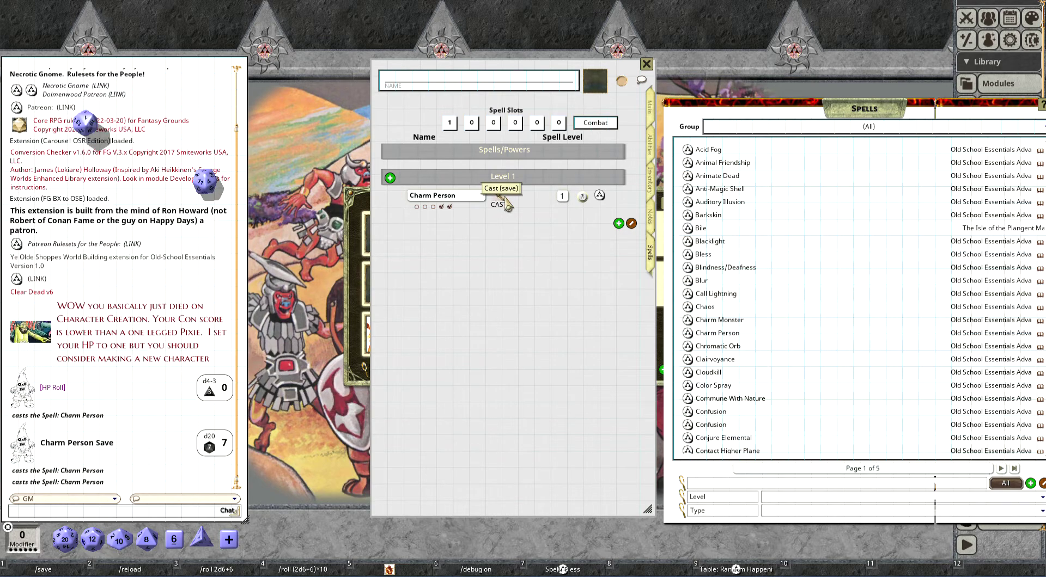
click(505, 204)
click(505, 203)
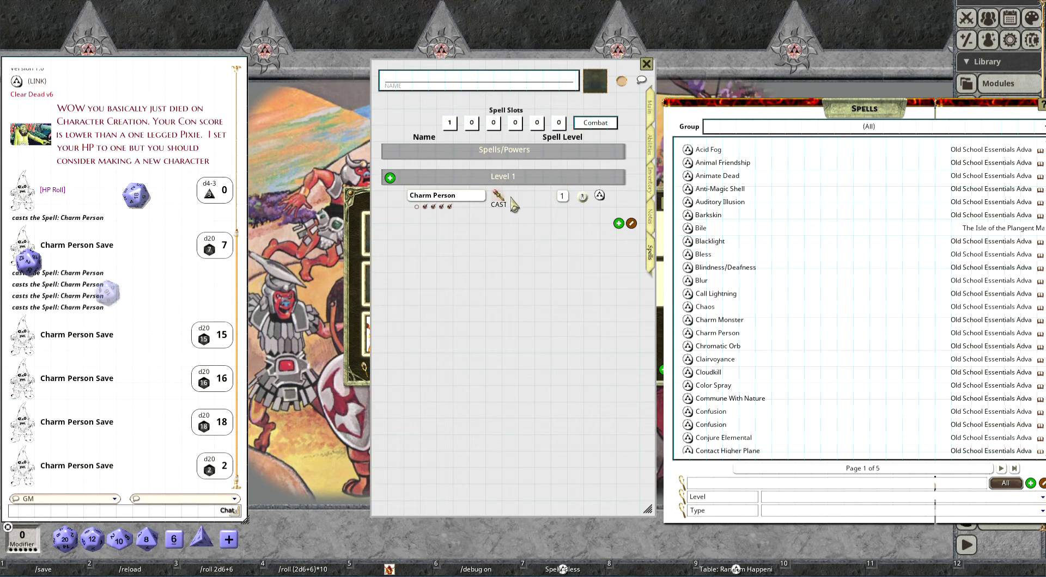
click(504, 202)
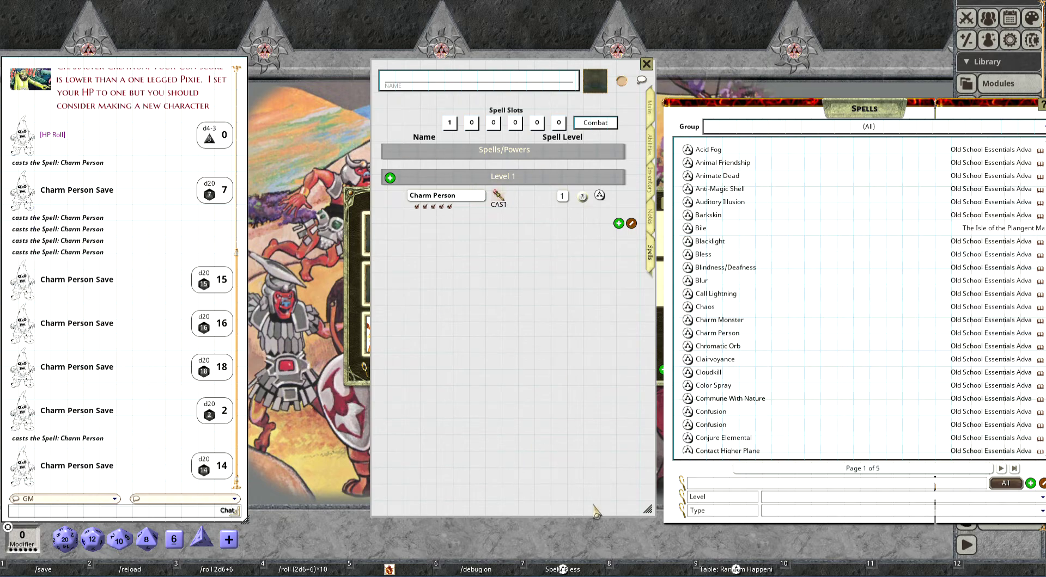
Enter 3600 XP on the main character sheet and level the Magic User up to level 2
click(651, 110)
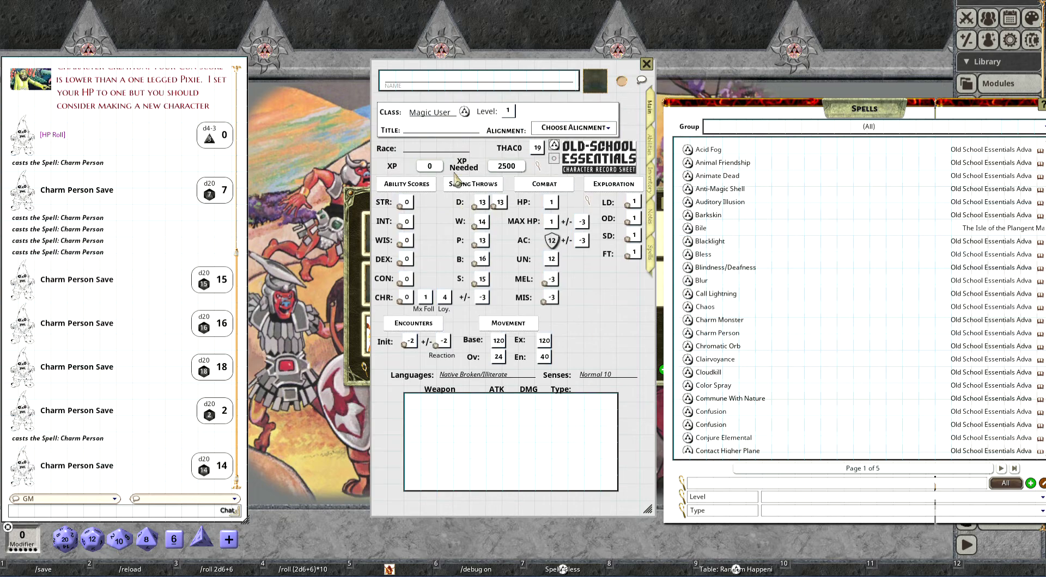
click(435, 168)
text(3600)
click(544, 113)
Set the Magic User's XP to 6500
click(433, 169)
text(65000)
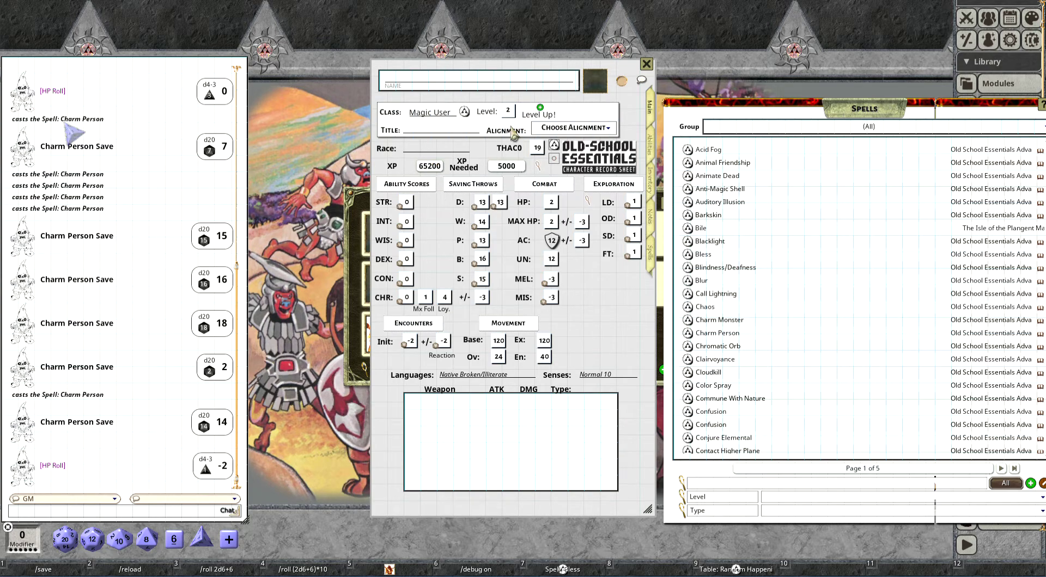
key(Delete)
text(6500)
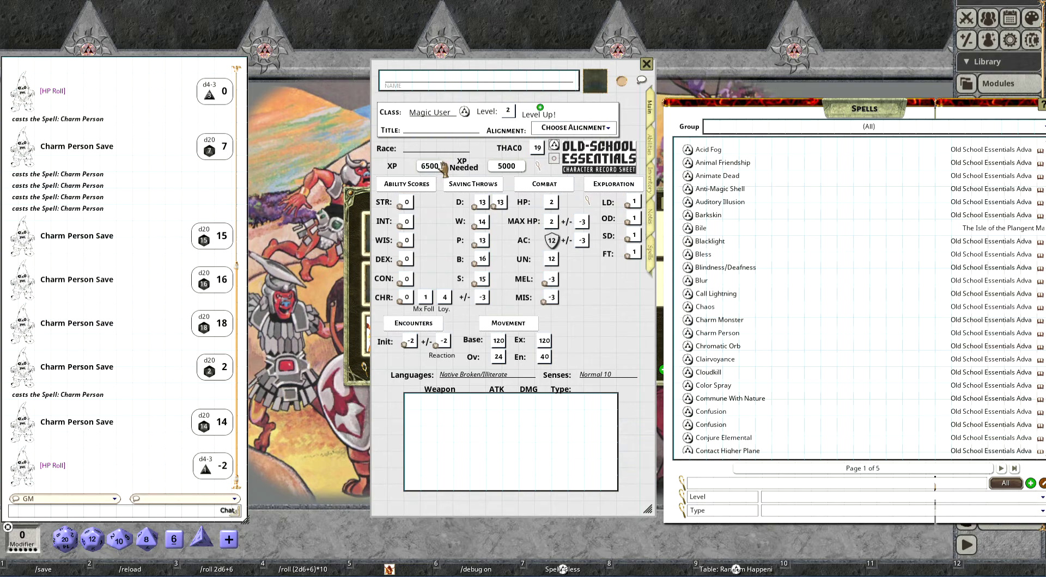
Level the Magic User up once more using the 6500 XP and show the character's spells
click(542, 112)
click(653, 261)
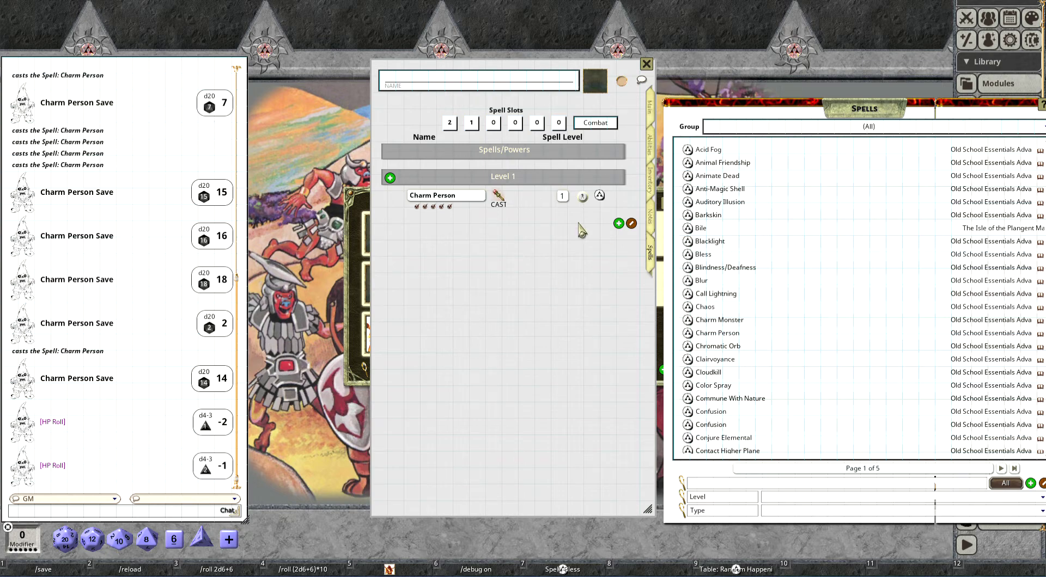
Filter the spell library to level 1 Arcane spells and add Sleep to the character's Level 1 group
scroll(734, 356, down, 2)
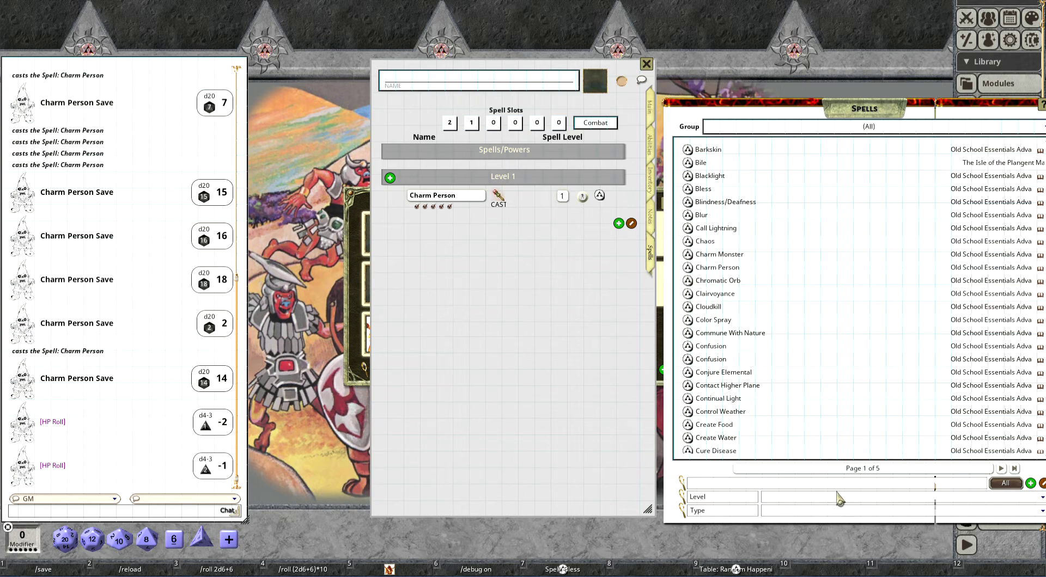
click(806, 498)
click(773, 429)
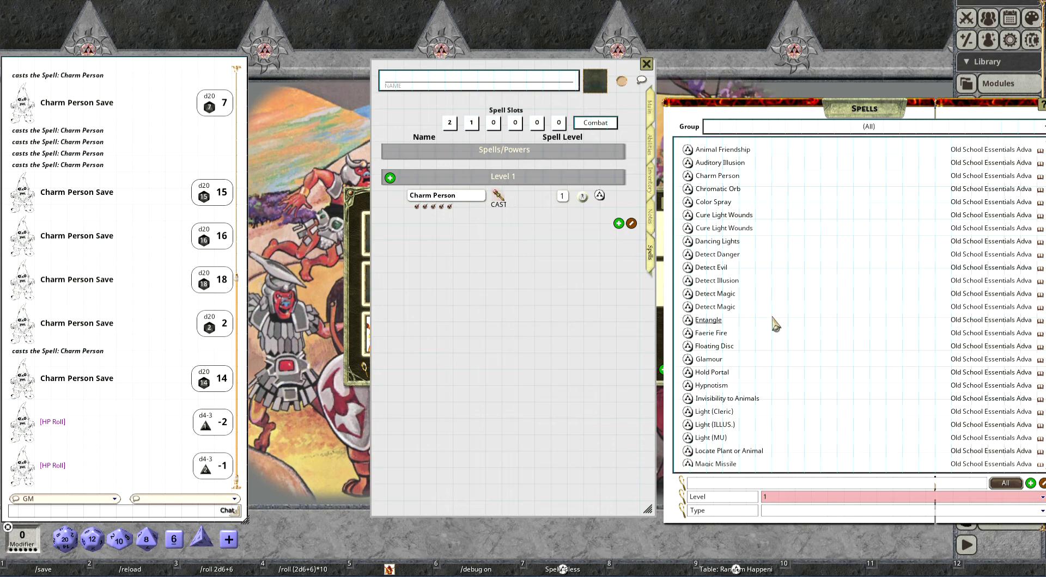
click(793, 512)
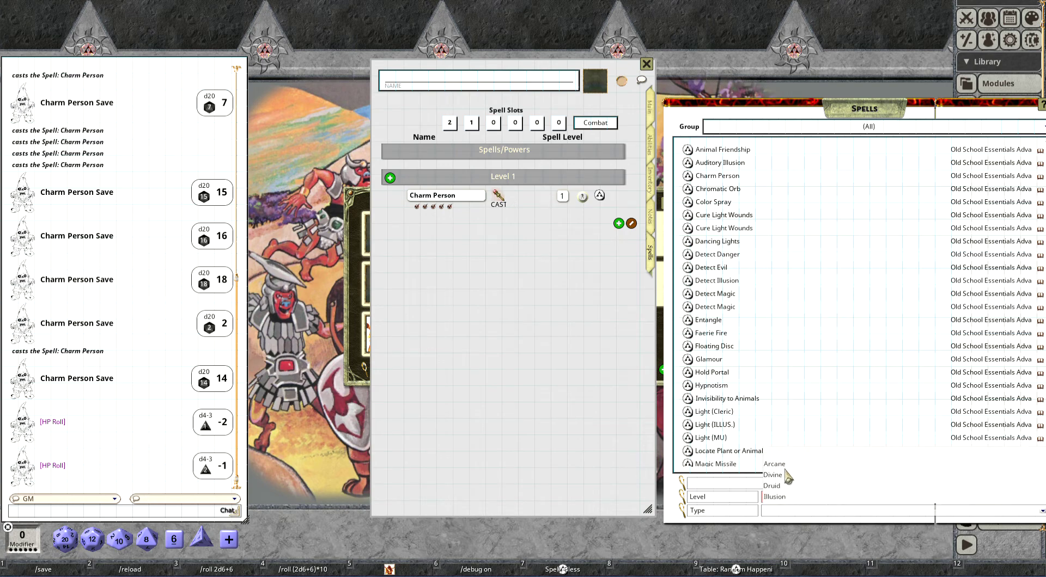
click(783, 464)
drag(688, 267, 519, 217)
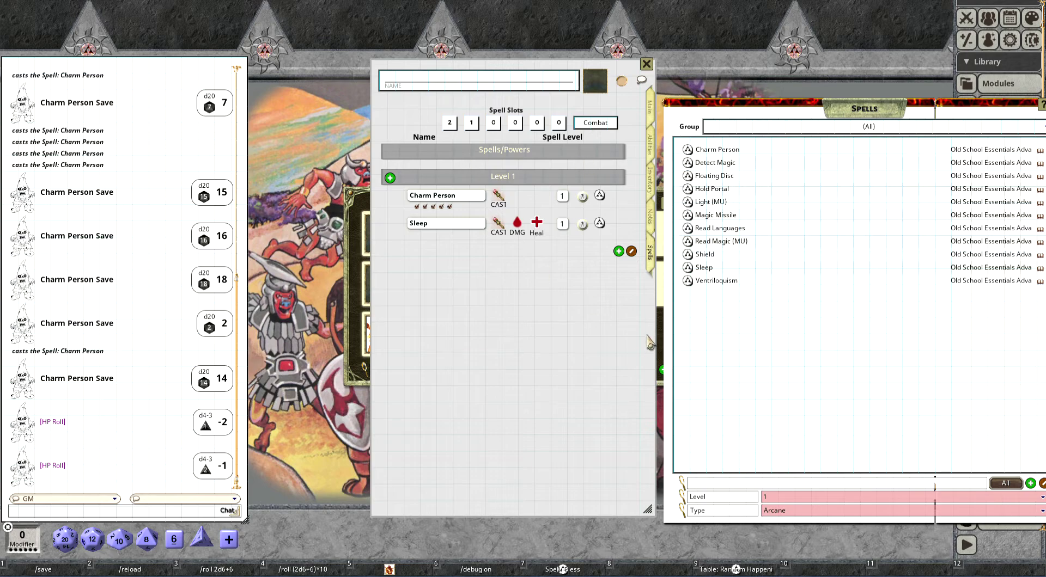
Add a new spell group to the character's spells and name it Level 2
click(620, 251)
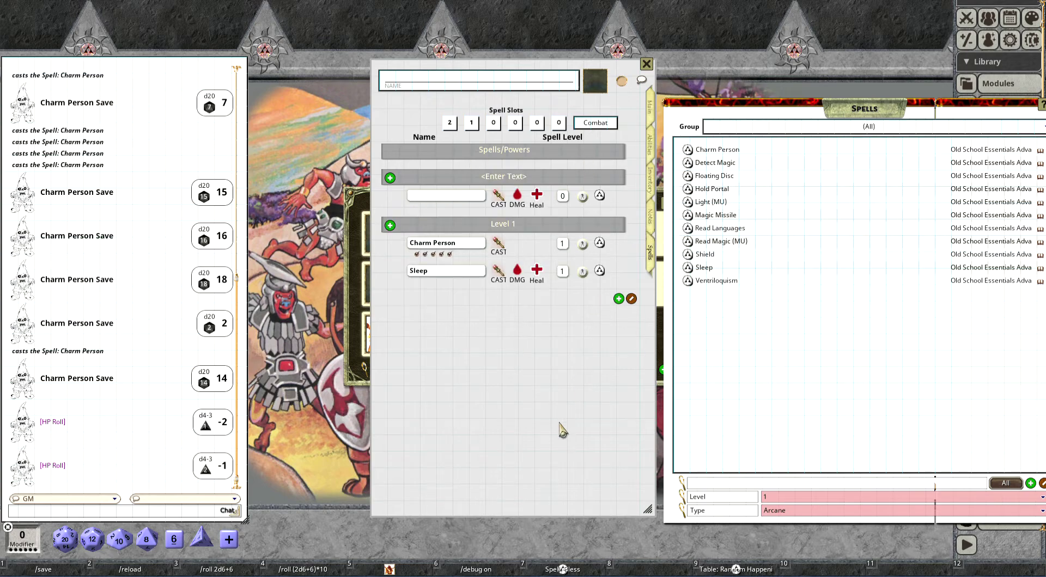
click(631, 300)
text(L)
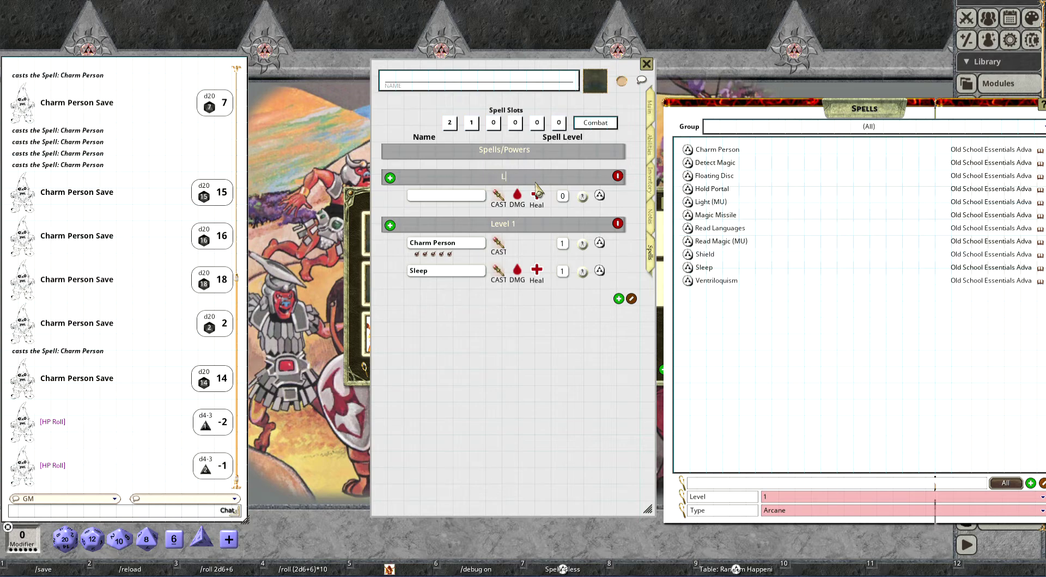
text(evel 2)
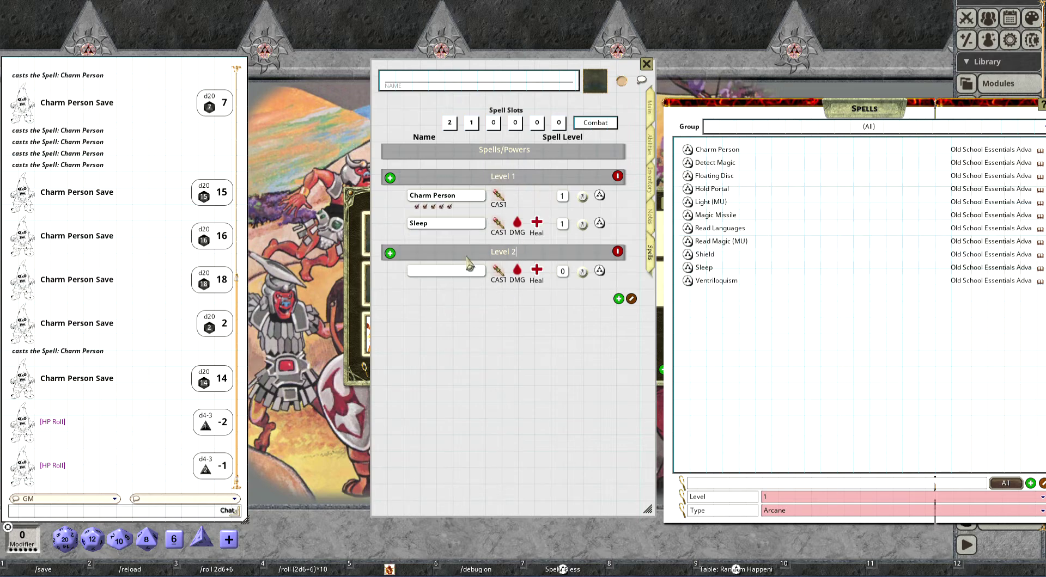
click(631, 299)
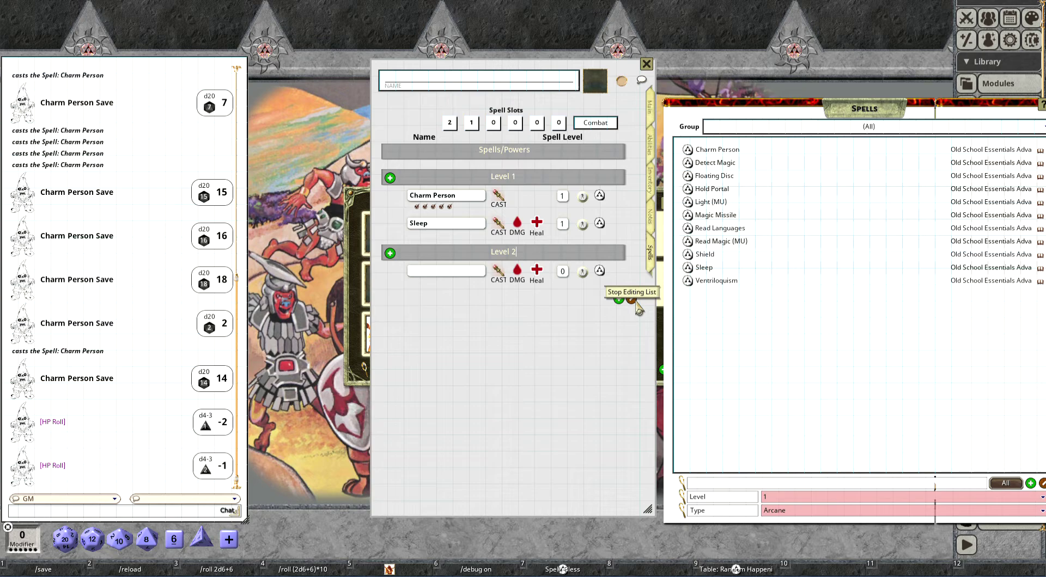
Filter the spell library to level 2 Arcane spells and add Knock to the character's Level 2 group
click(825, 498)
click(777, 440)
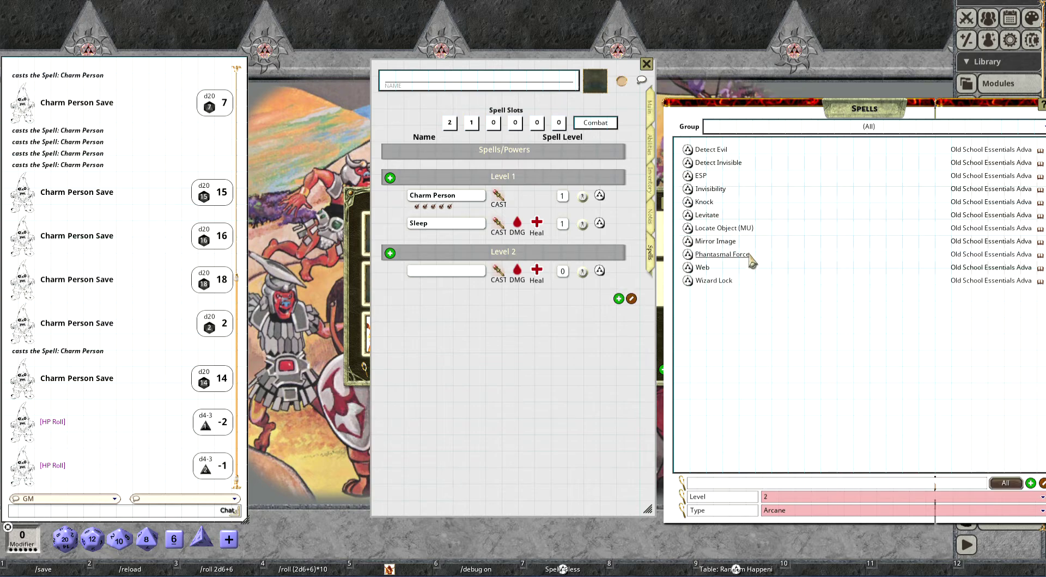
drag(690, 207, 469, 282)
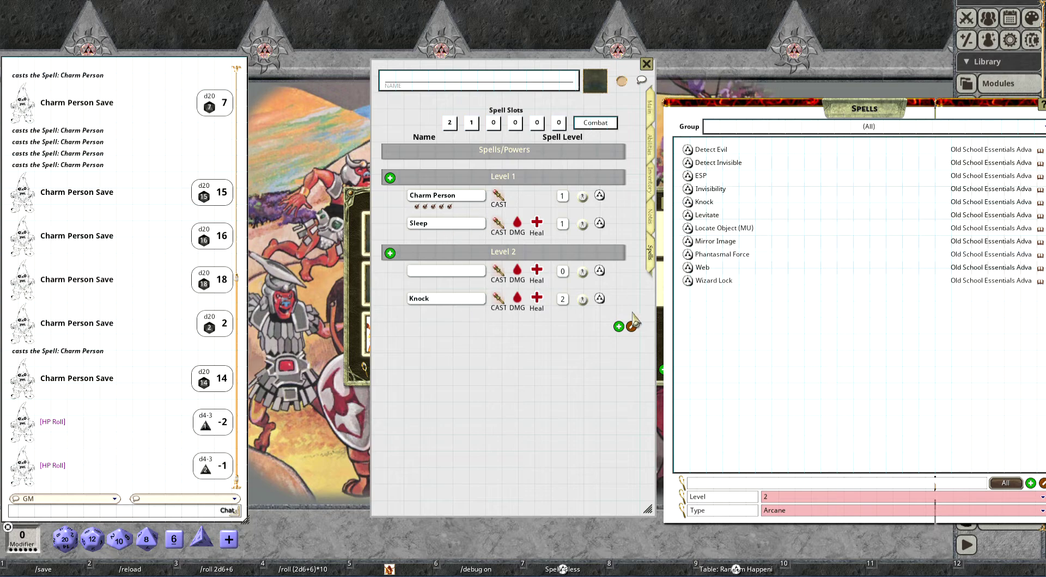
Delete the blank spell entry above Knock in the Level 2 group
right_click(482, 269)
click(461, 302)
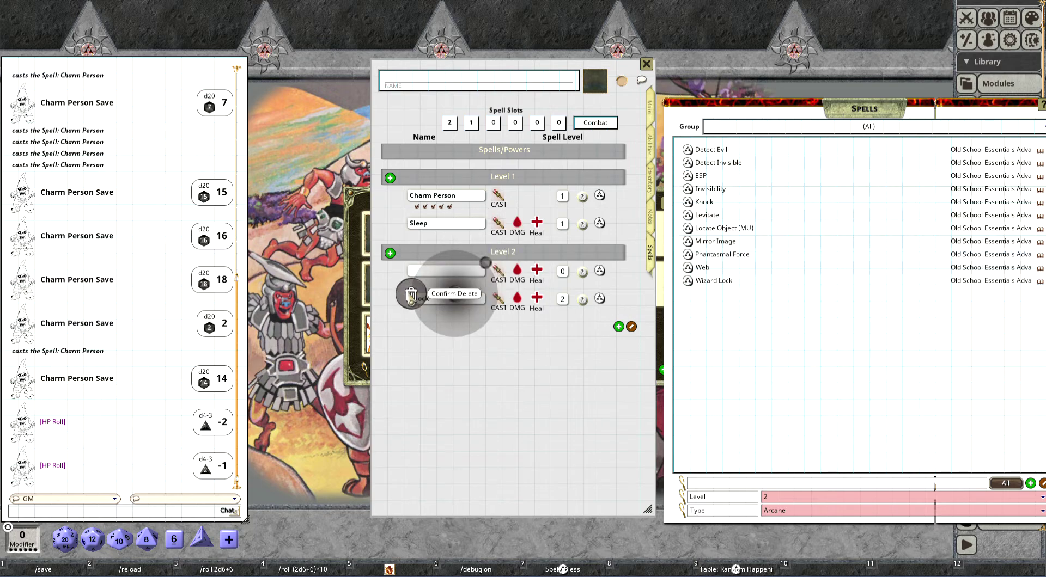
click(411, 297)
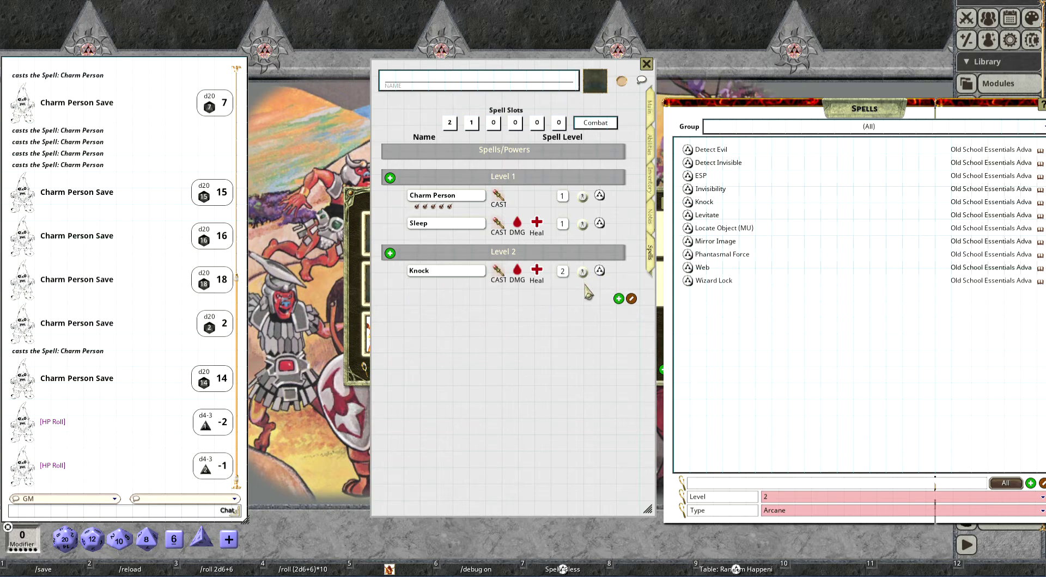
Expand Sleep's effect details, and collapse and re-expand the Level 1 and Level 2 spell groups to check how they display
click(583, 226)
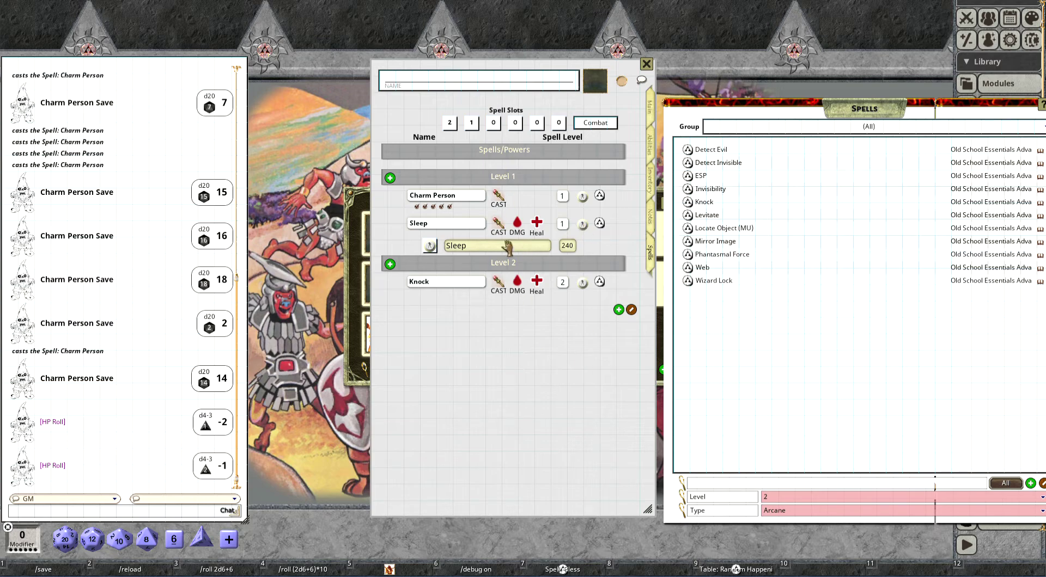
click(502, 176)
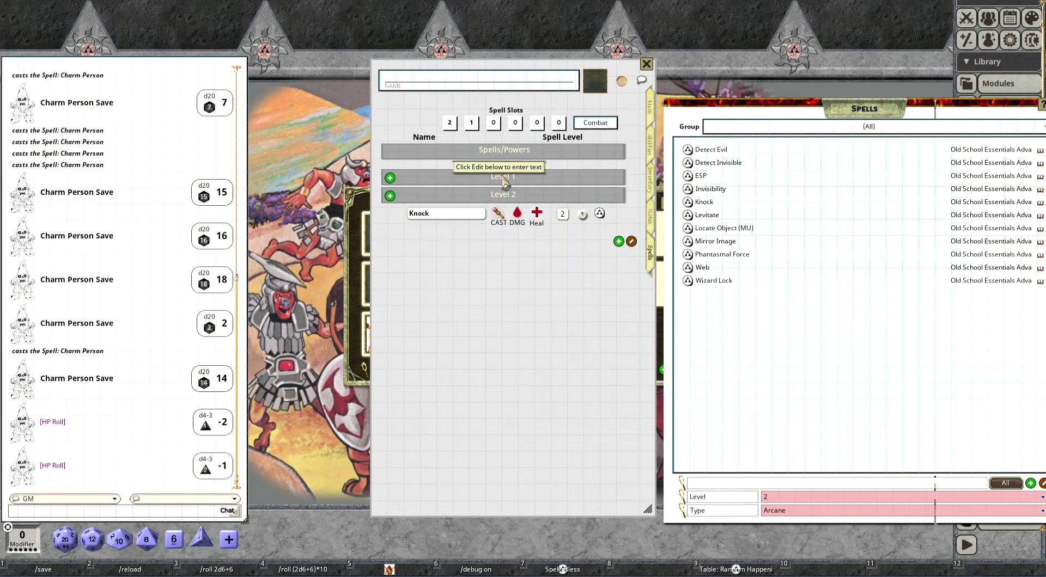
click(520, 196)
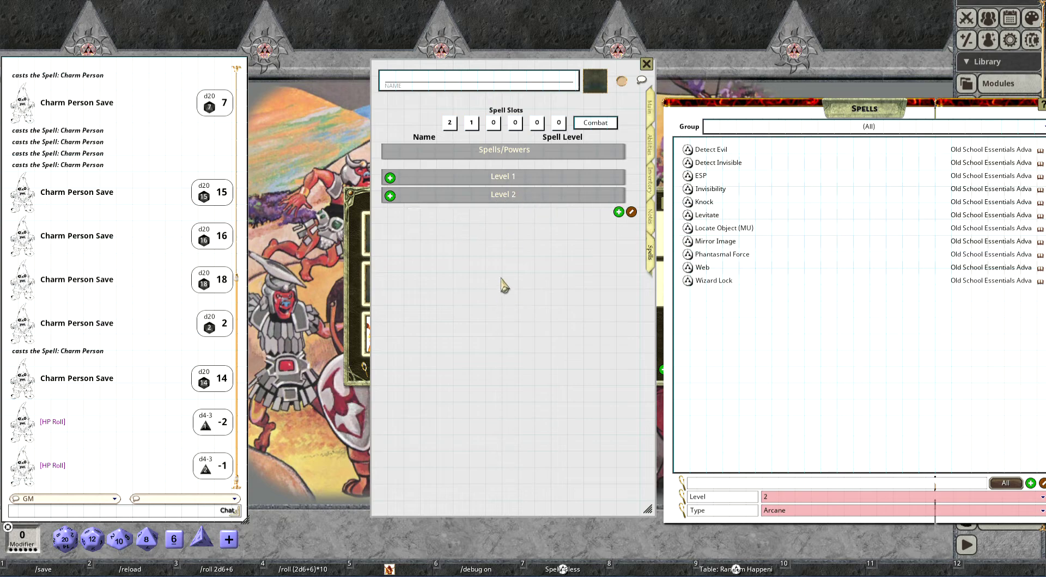
click(509, 196)
click(506, 177)
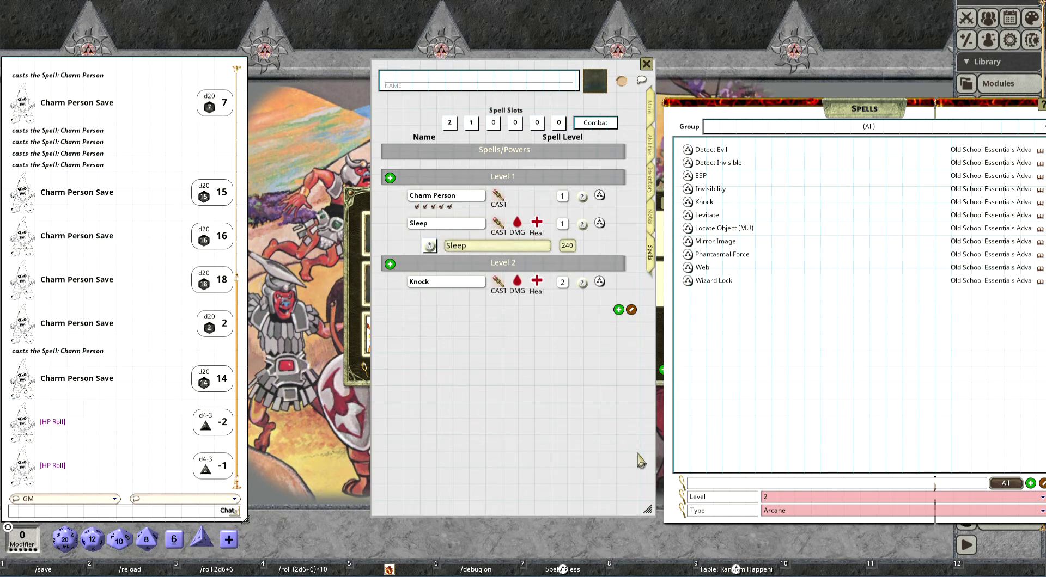
click(512, 263)
click(505, 265)
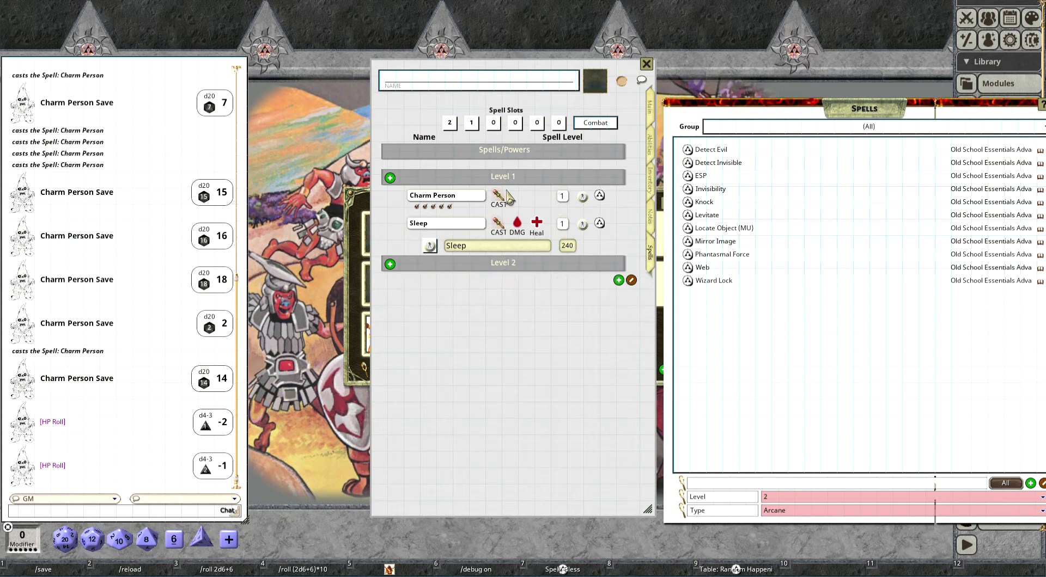
click(511, 177)
click(511, 194)
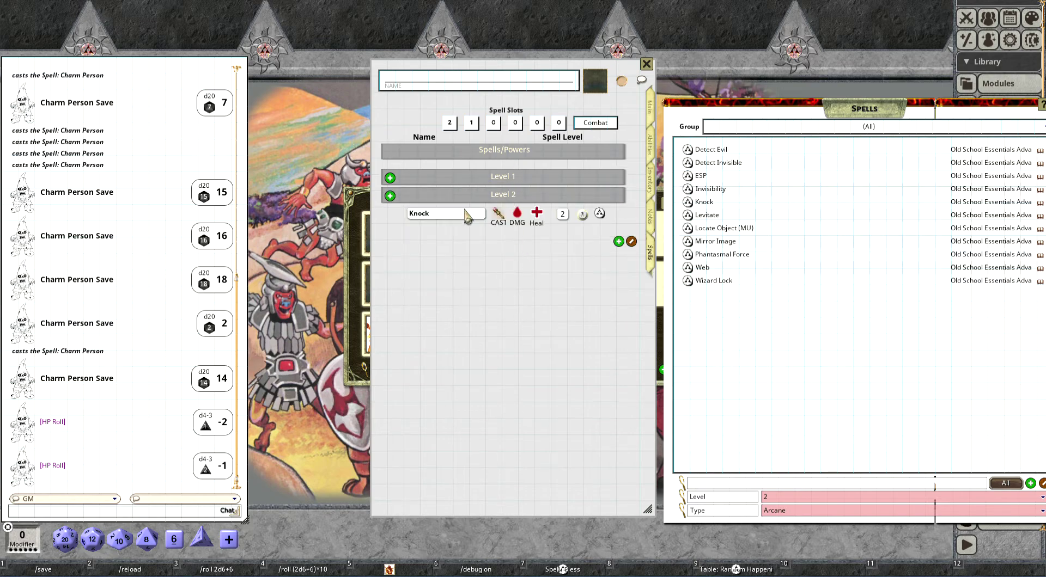
click(508, 177)
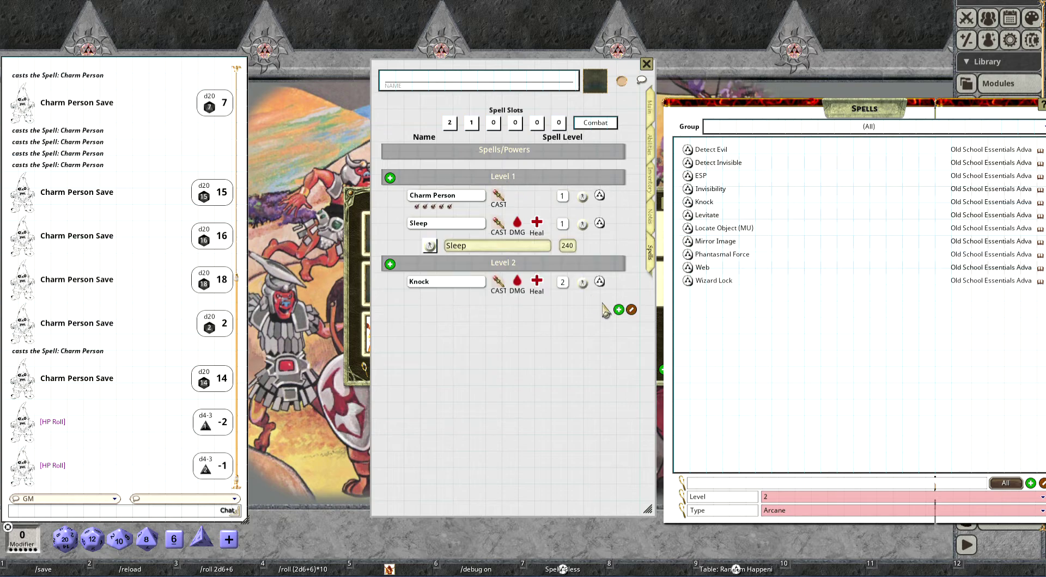
Filter the spell library back to level 1 Arcane spells and add Read Languages to the Level 1 group
click(841, 498)
click(765, 428)
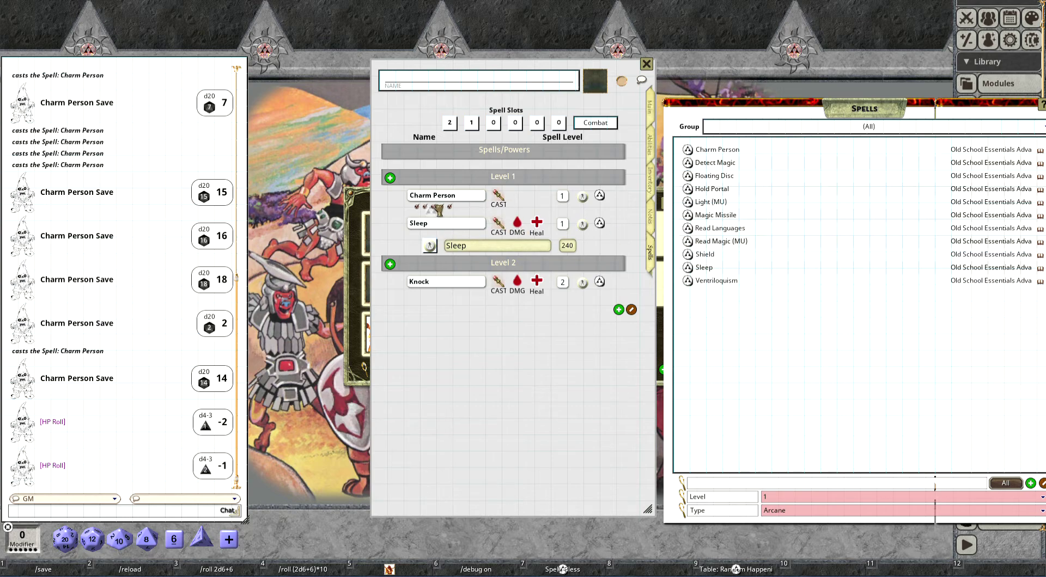
drag(436, 208, 471, 225)
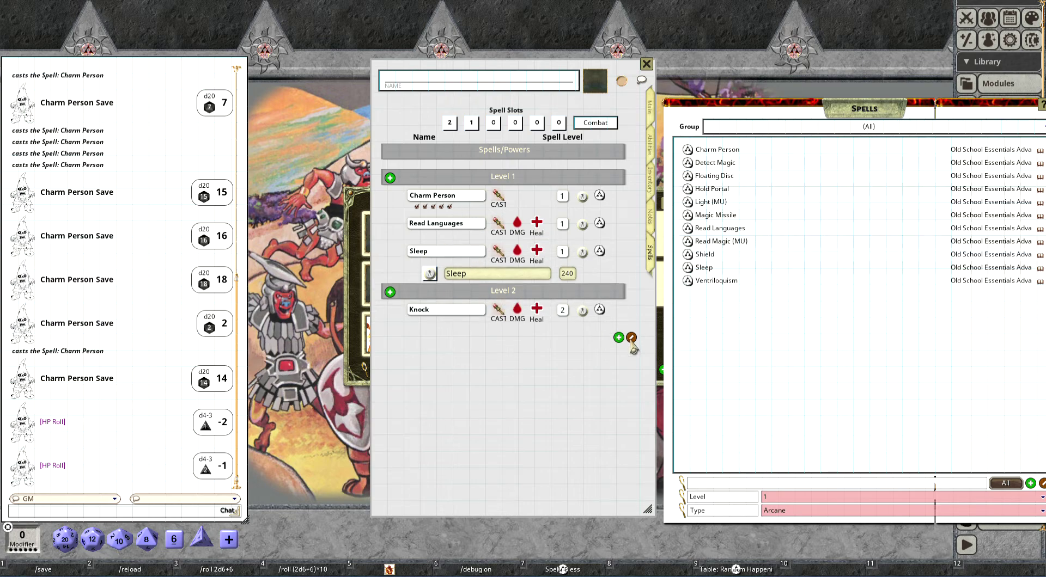
Hide Sleep's effect details, and collapse and re-expand the Level 1 group with its three spells
click(582, 252)
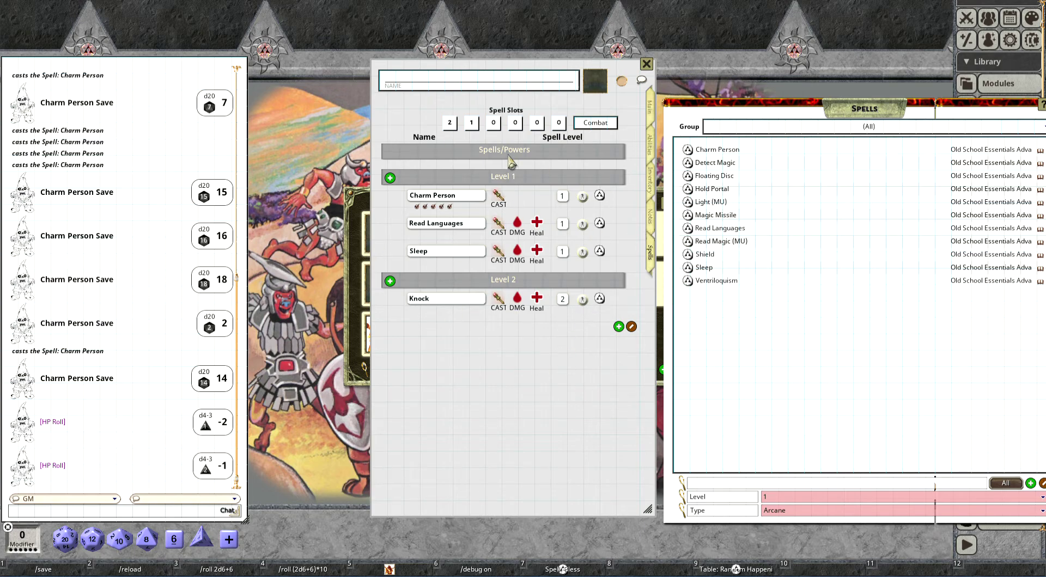
click(509, 176)
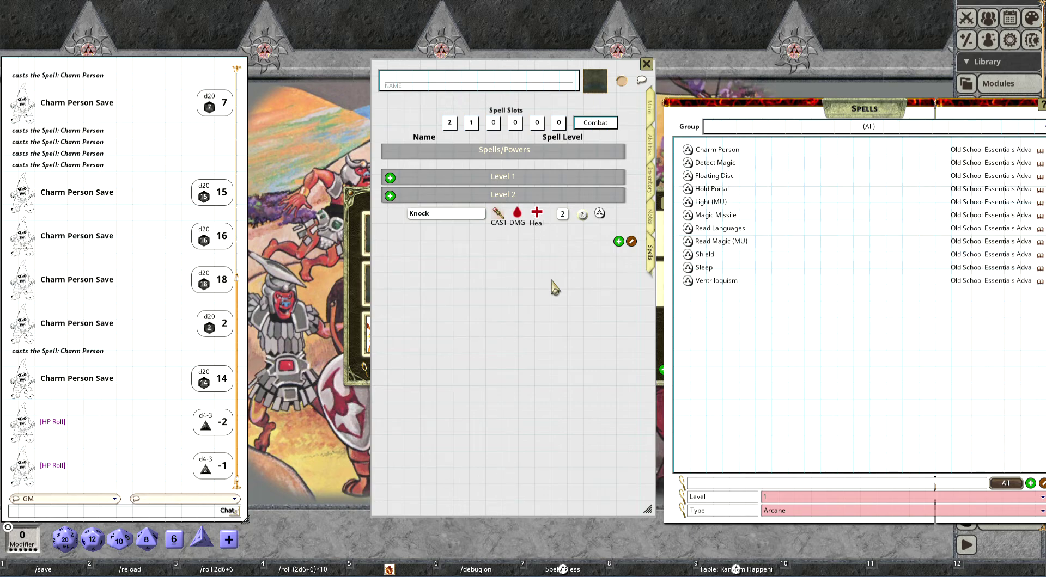
click(516, 174)
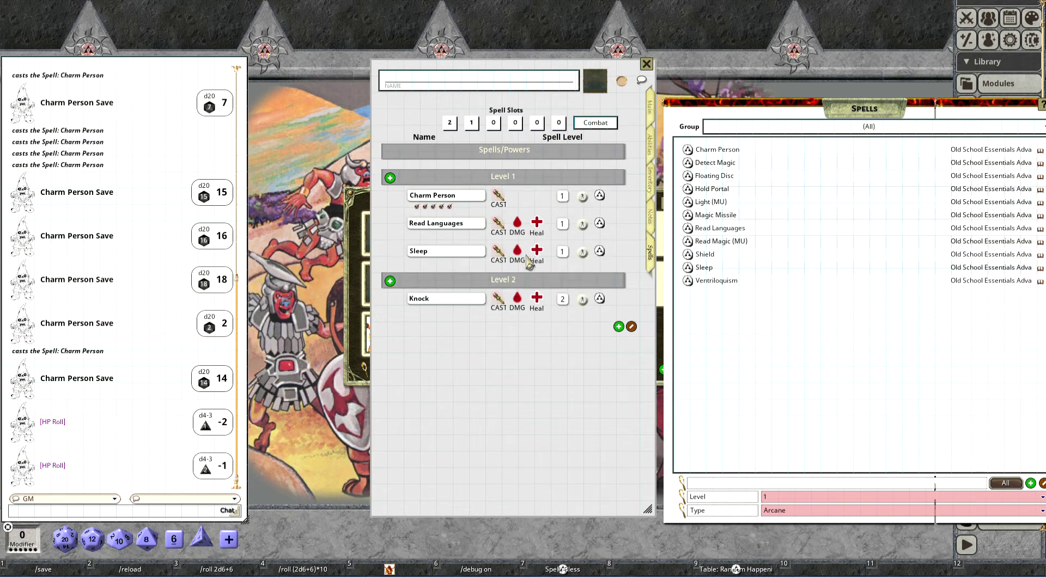
Close the Magic User's character sheet and open the spells of the character named "1 spell"
click(655, 221)
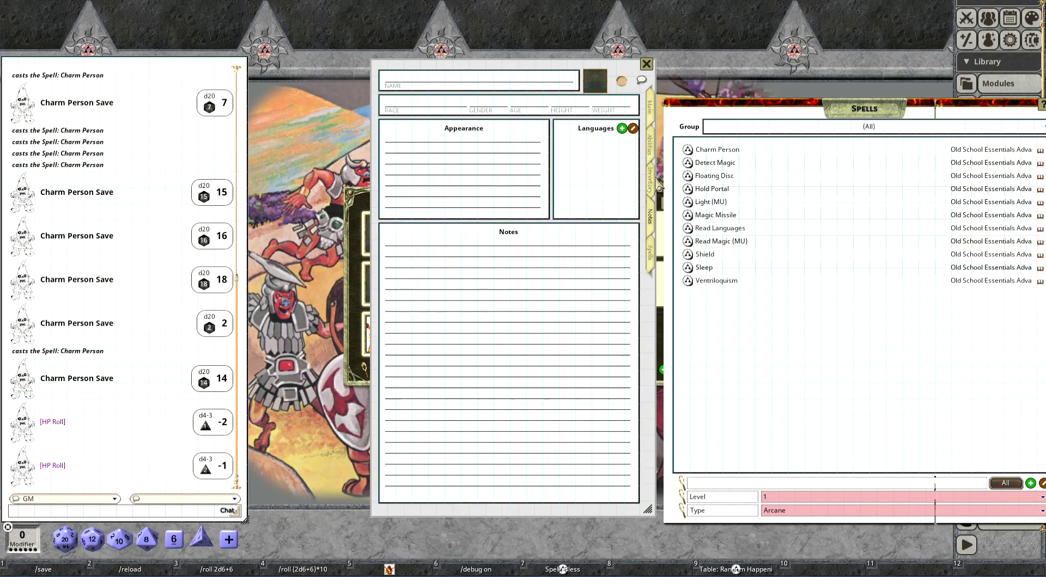
click(646, 64)
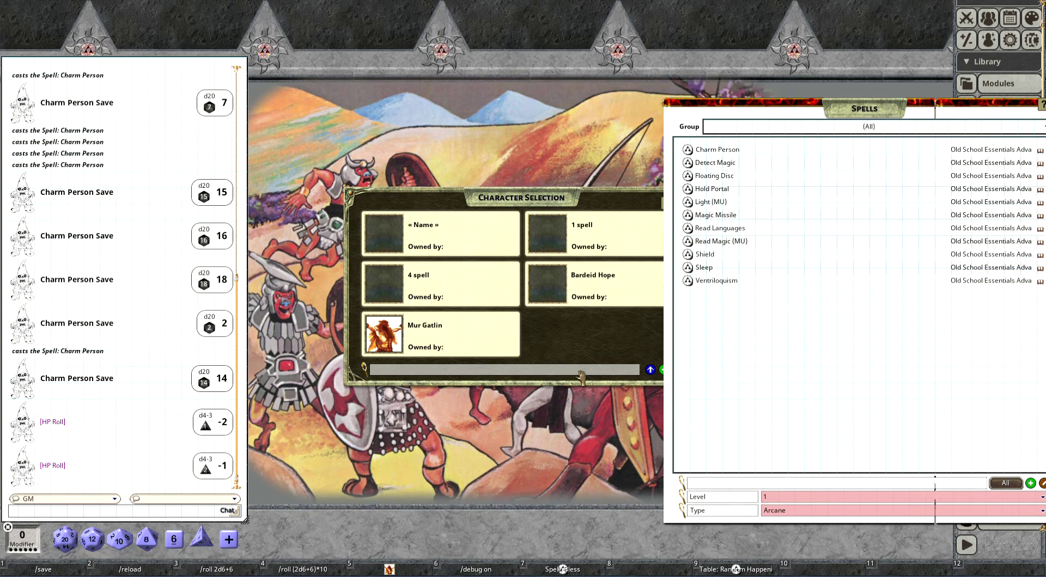
drag(578, 372, 479, 356)
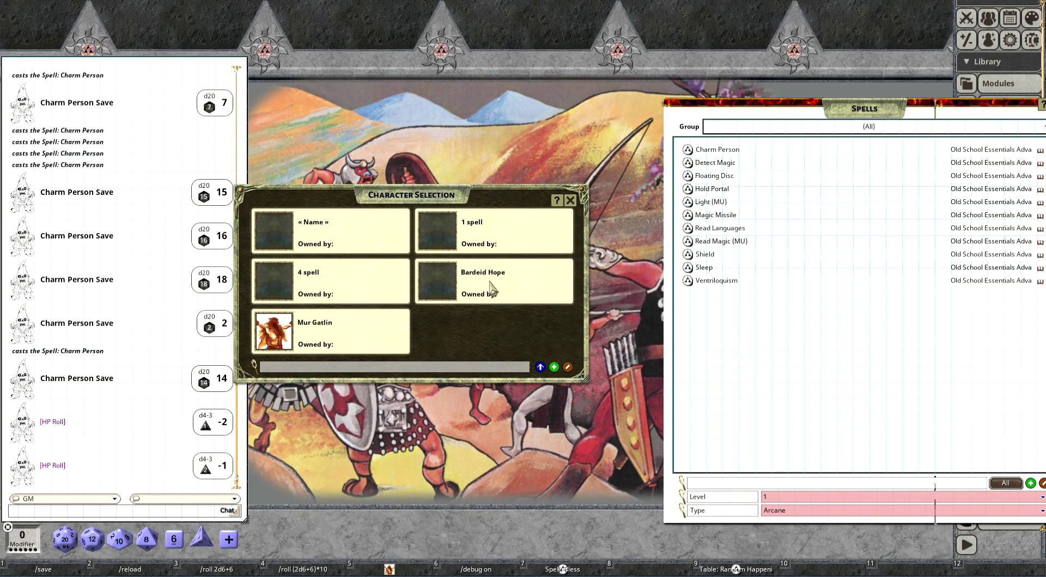
click(479, 233)
drag(817, 337, 507, 337)
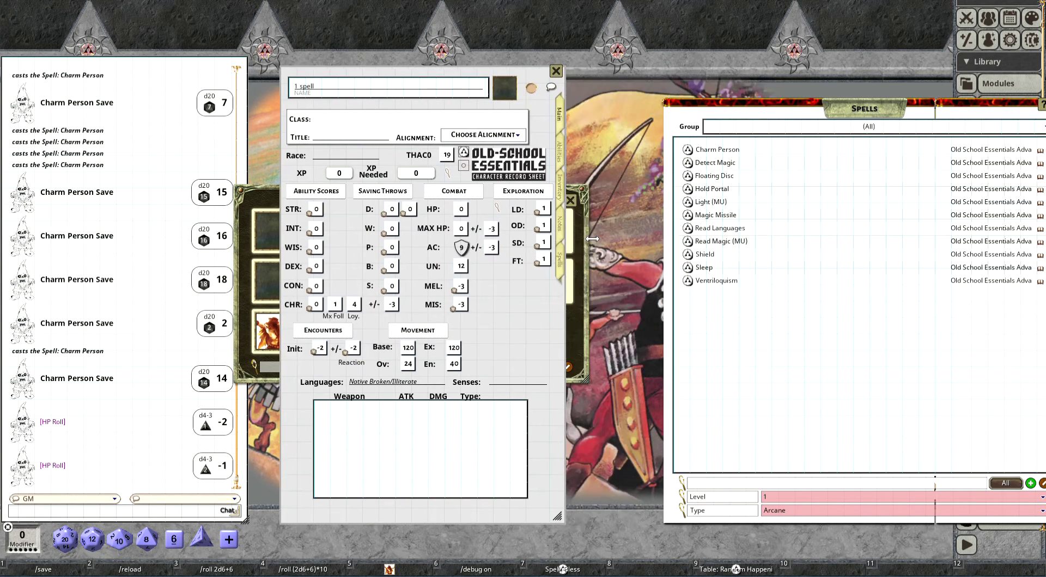
click(565, 268)
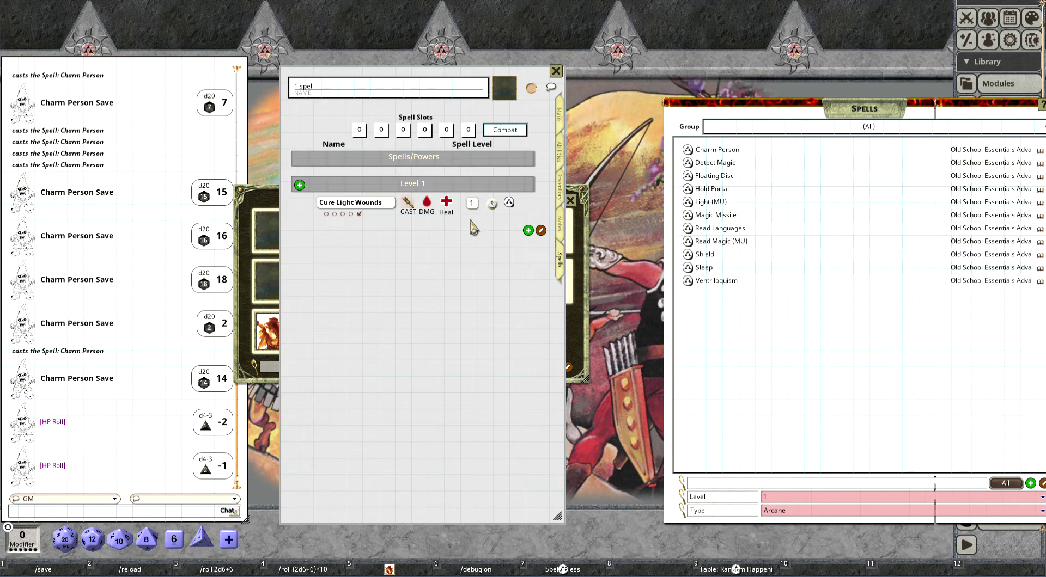
Add two unnamed spell groups with blank spell entries above Level 1 on the "1 spell" character
click(528, 231)
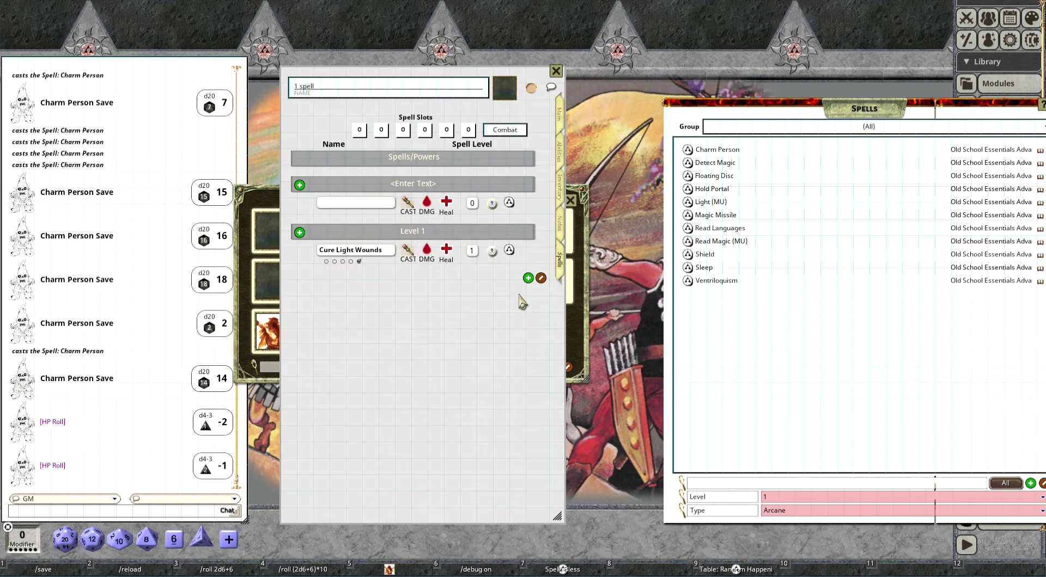
click(417, 183)
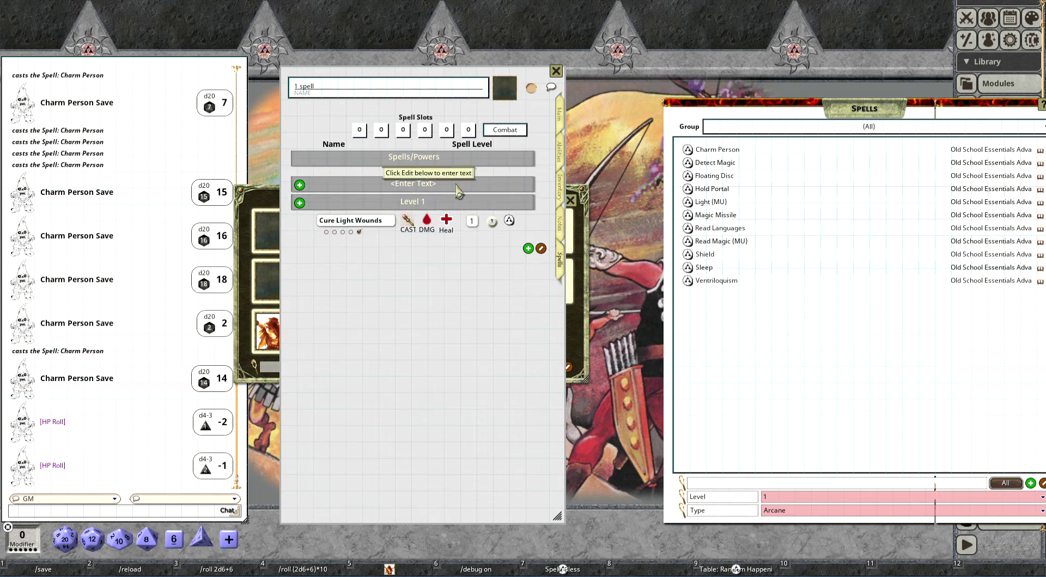
click(527, 249)
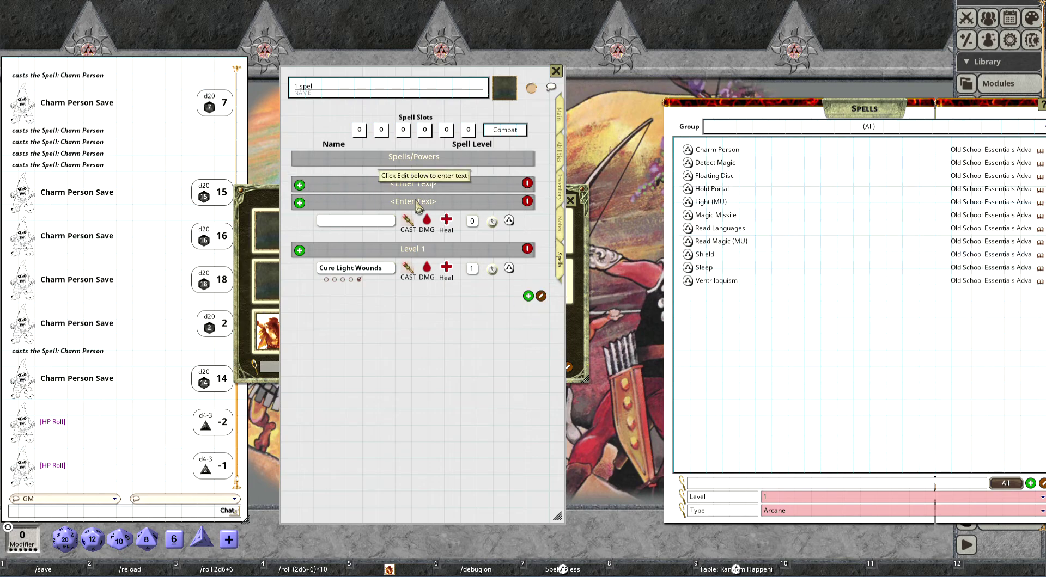
click(541, 296)
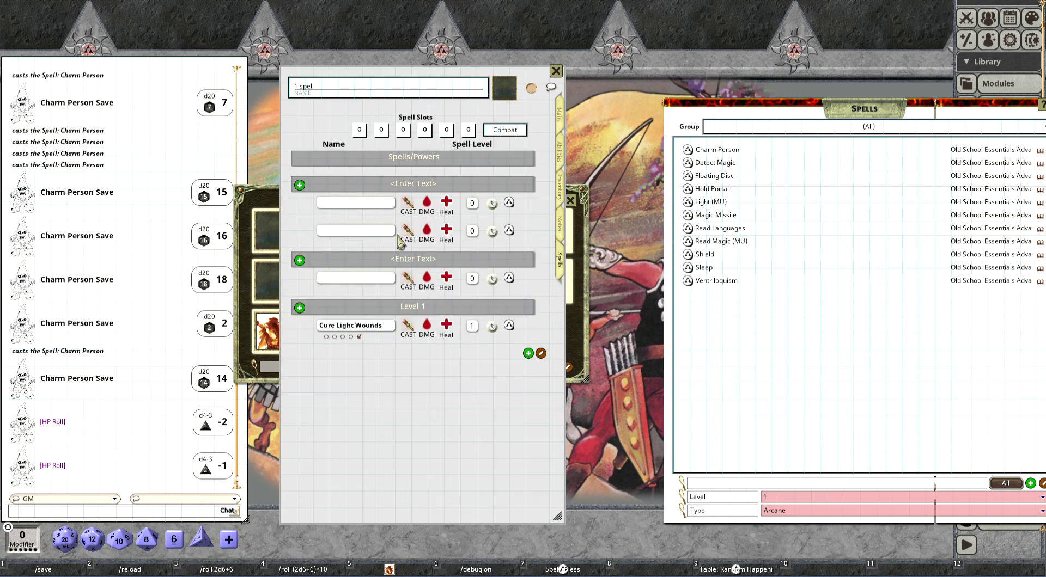